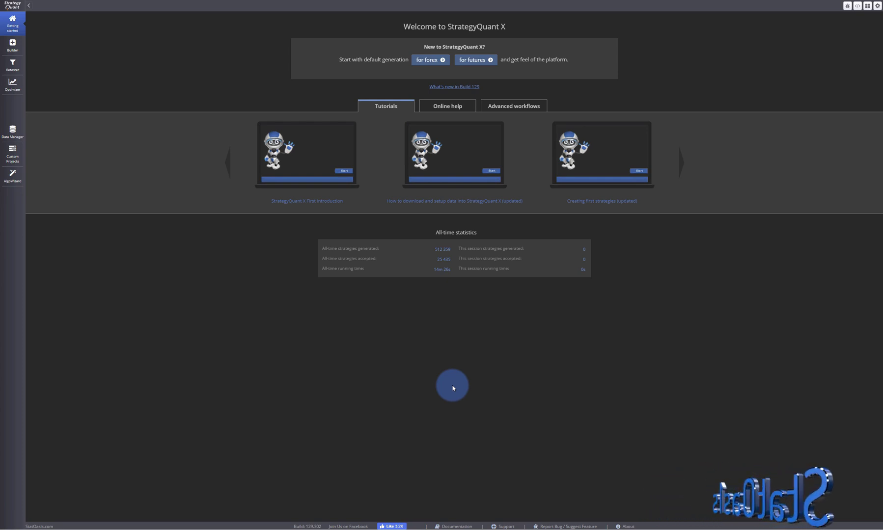
Step: Open the Data Manager and show the symbol options offered for the Yahoo data source
left_click(13, 131)
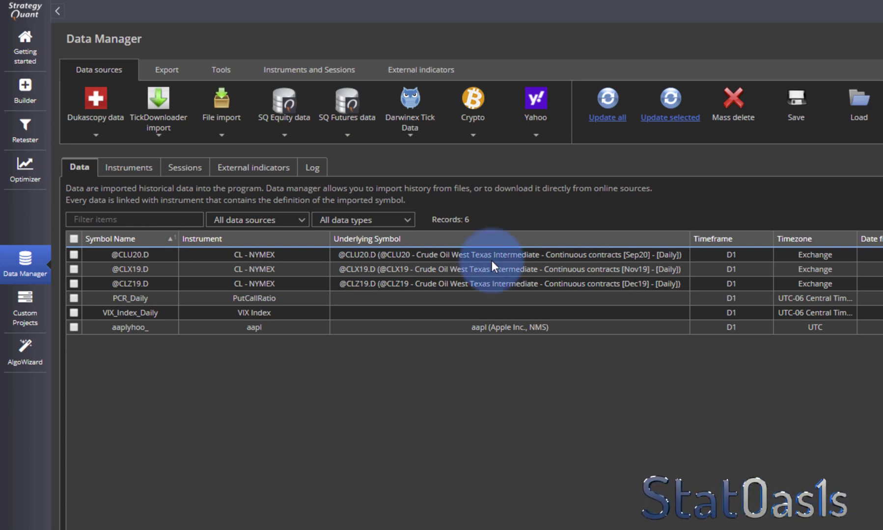
left_click(539, 138)
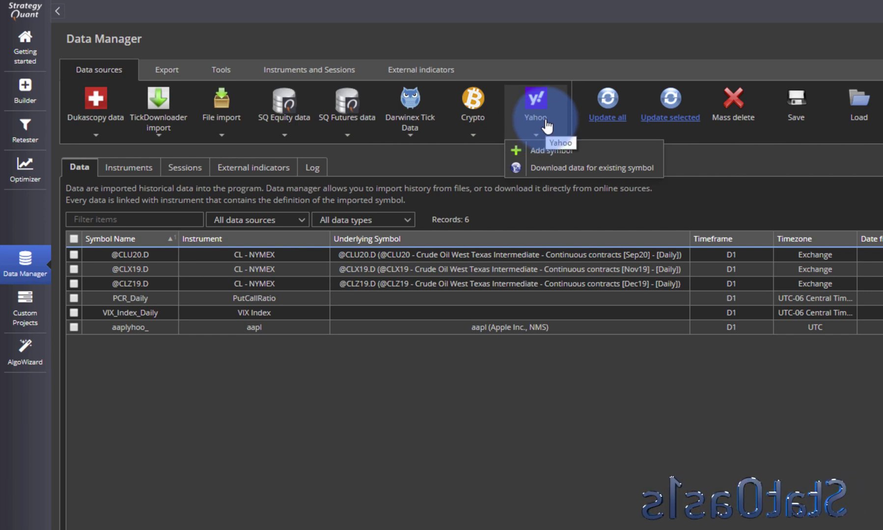
left_click(237, 326)
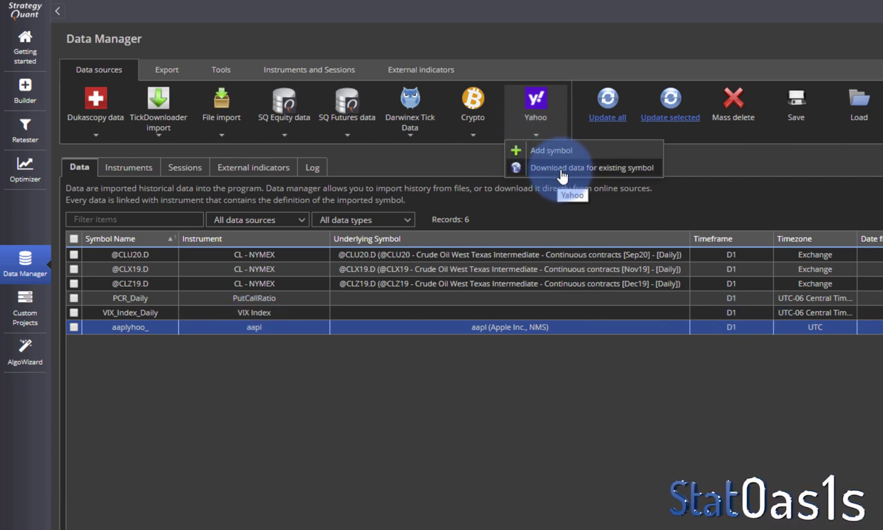
Step: View the imported price data of the aaplyhoo_ symbol and its chart, then close the data view
left_click(463, 325)
left_click(230, 66)
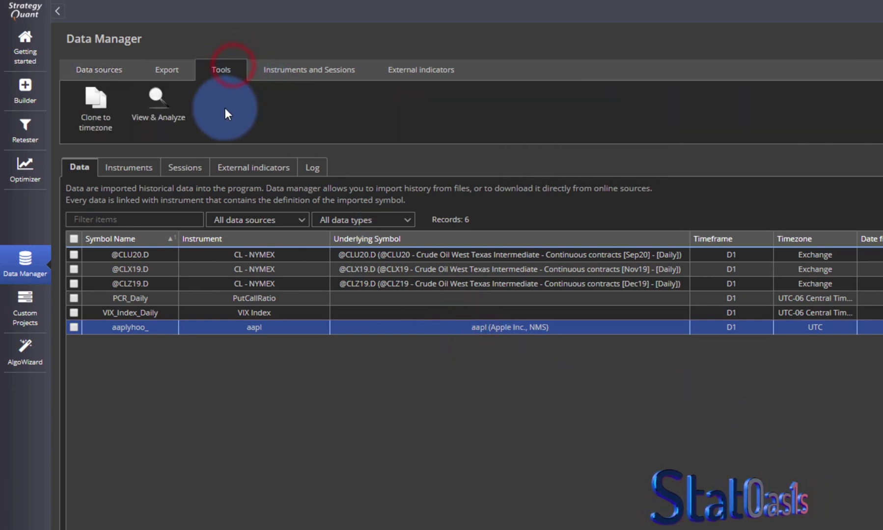
left_click(157, 101)
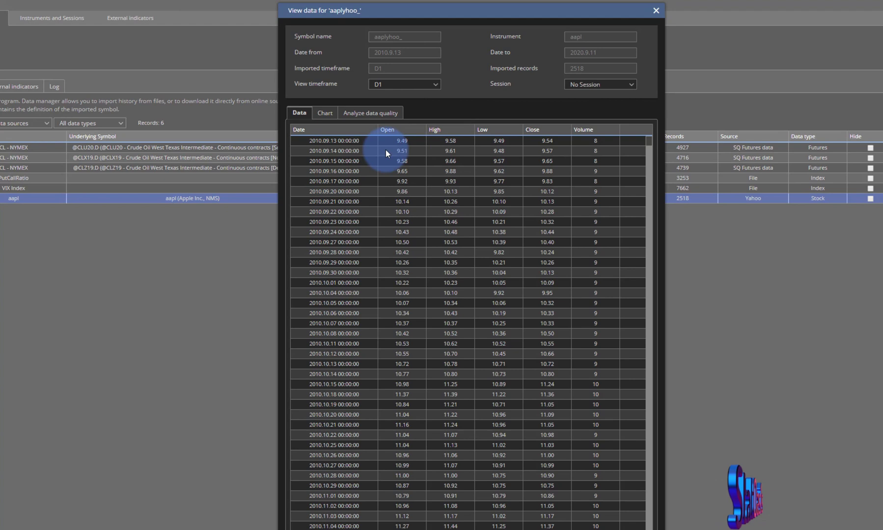
left_click(325, 113)
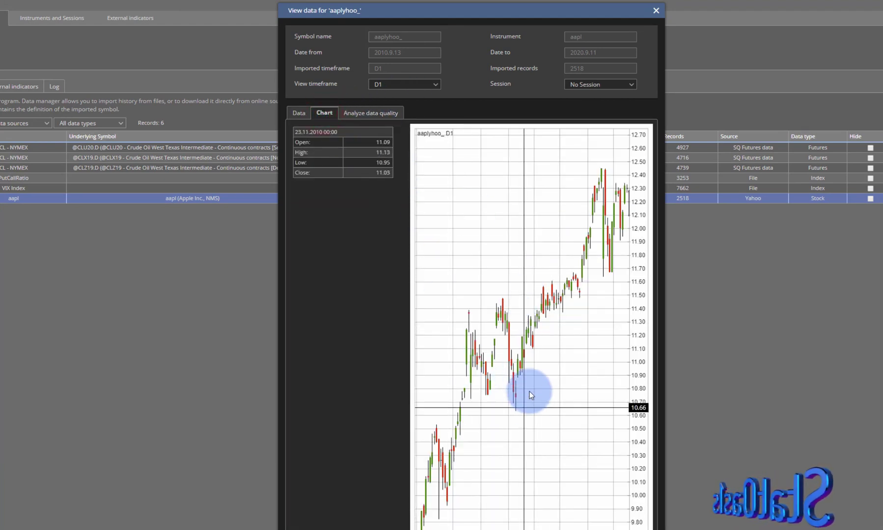
key("Escape")
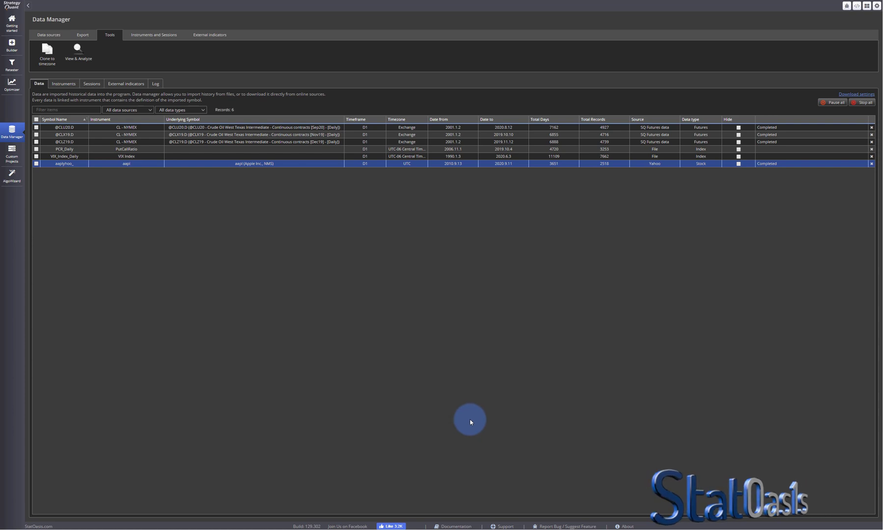
Step: Switch to the web browser and look through the Barchart, eSignal and DTN IQFeed data provider pages
left_click(392, 526)
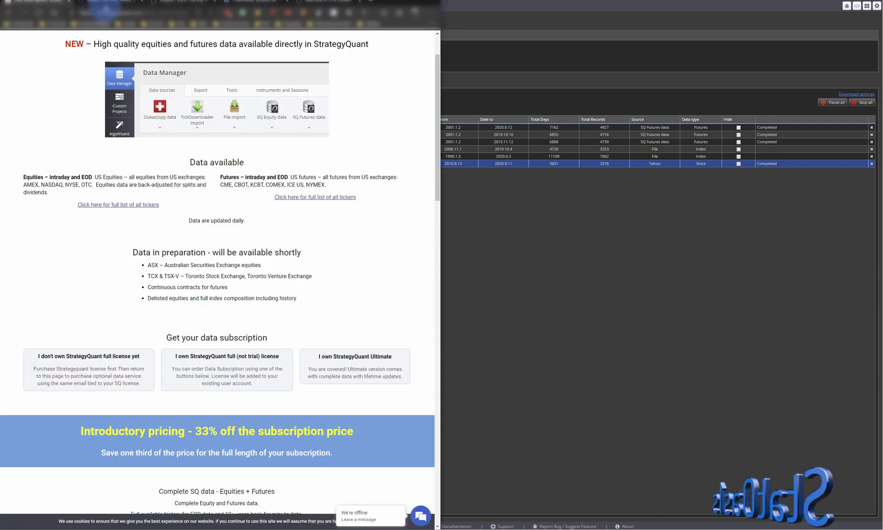
key("ctrl+Tab")
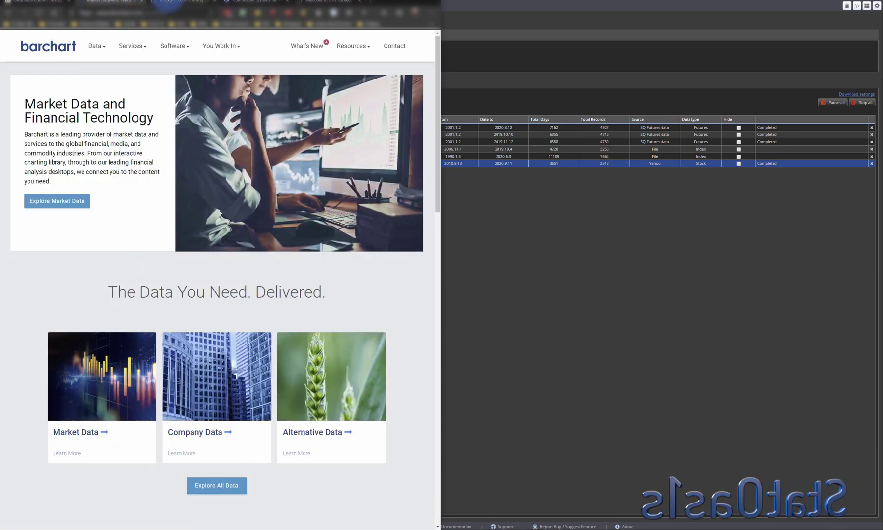
left_click(167, 2)
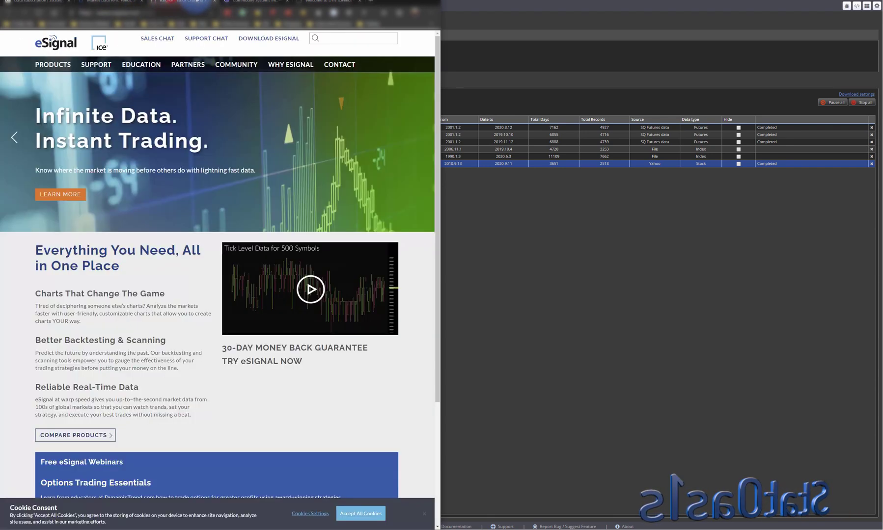
left_click(241, 2)
left_click(321, 2)
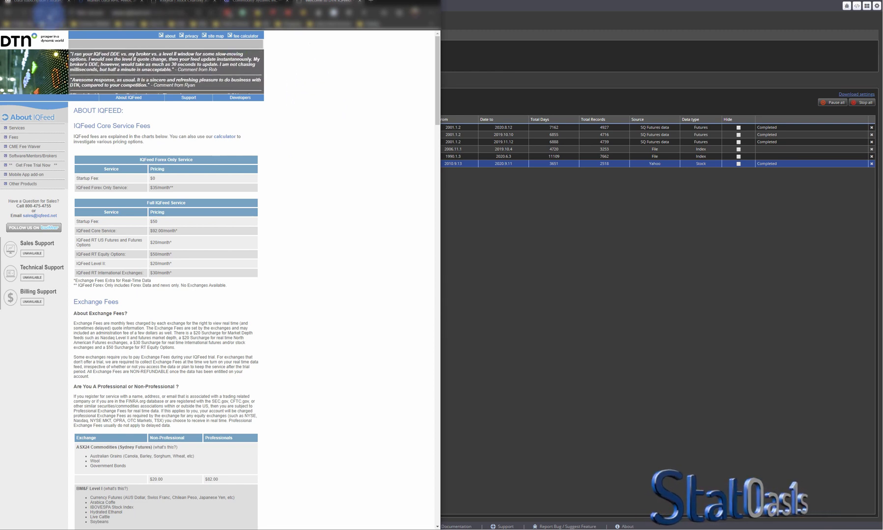
Step: Examine the SQ Data Subscription page for the available data and the prices of the combined, equities and futures plans
left_click(37, 2)
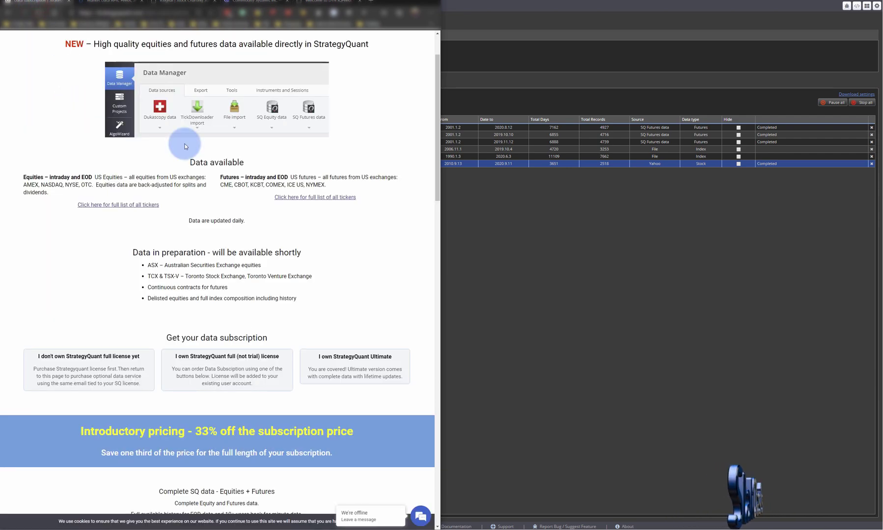
scroll(406, 194, "up", 1)
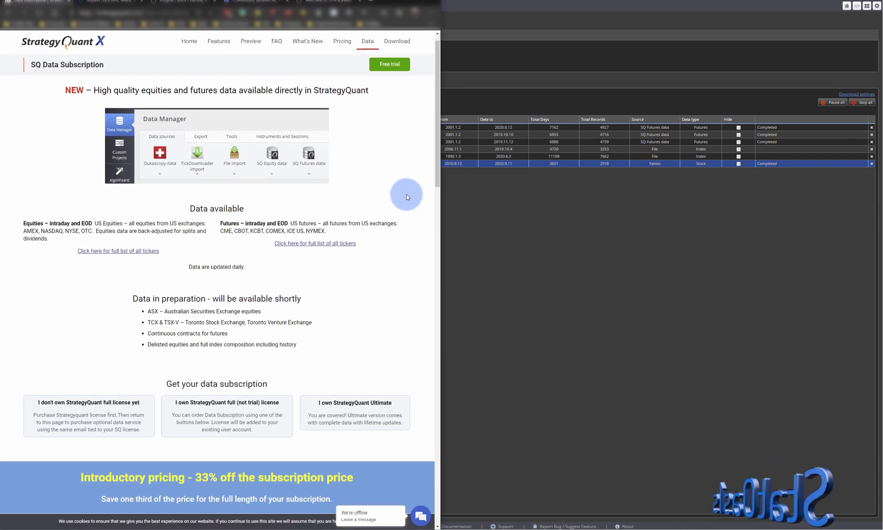
scroll(406, 194, "down", 2)
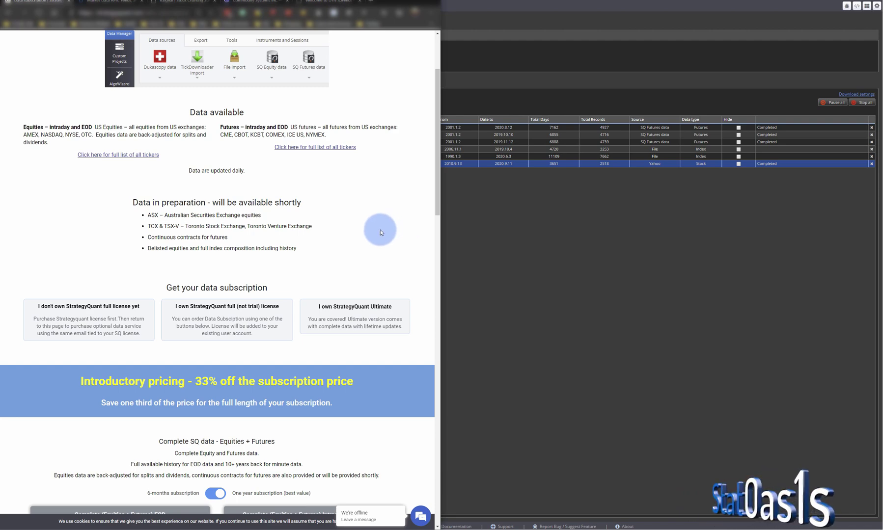
scroll(380, 230, "down", 5)
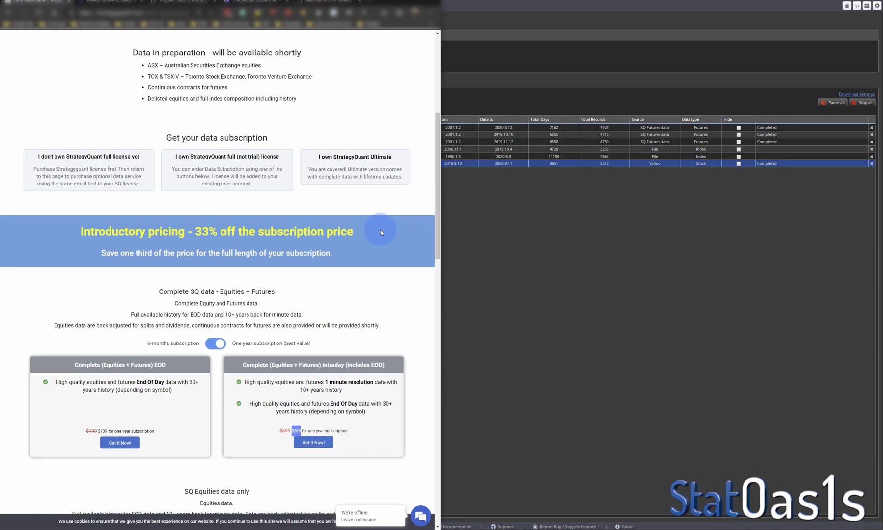
scroll(437, 181, "down", 1)
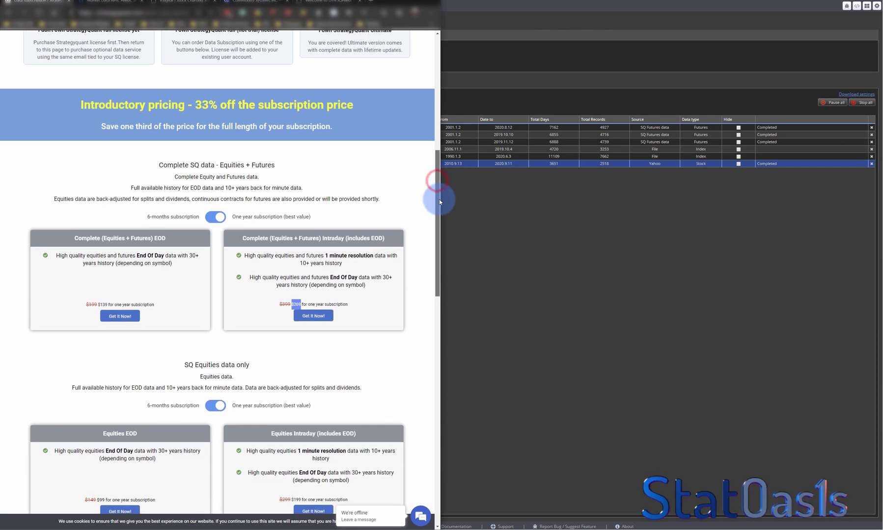
left_click_drag(439, 191, 441, 242)
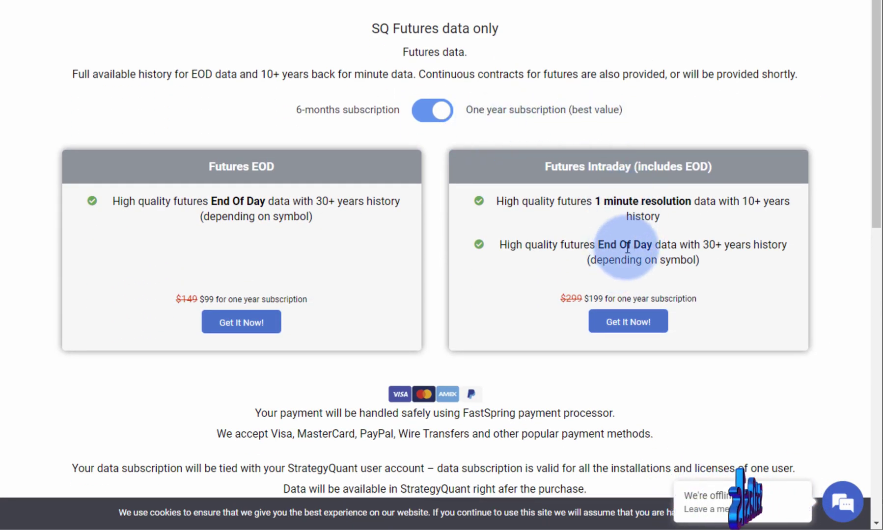
left_click_drag(876, 122, 878, 490)
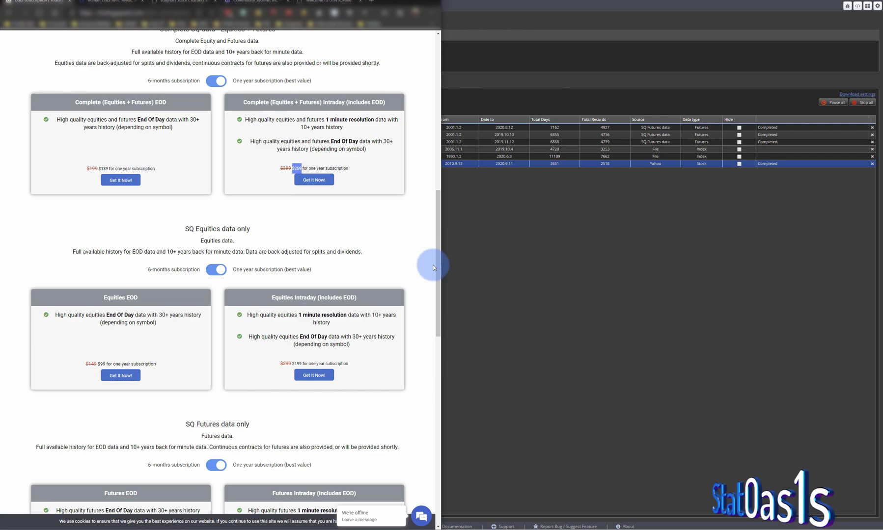
left_click_drag(438, 260, 415, 182)
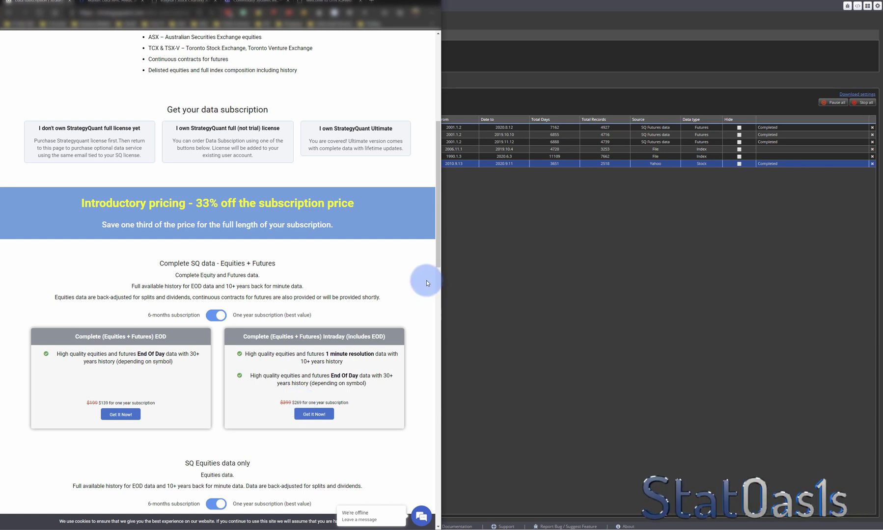
left_click(440, 255)
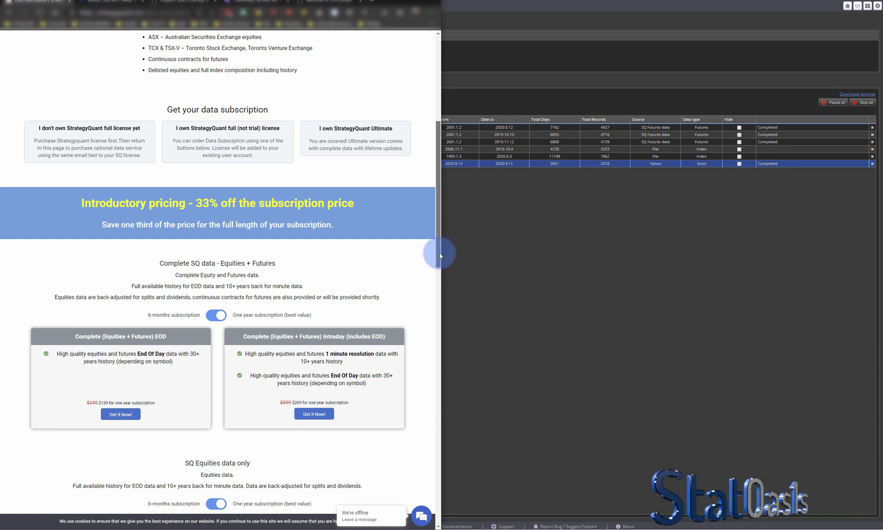
left_click_drag(440, 255, 437, 194)
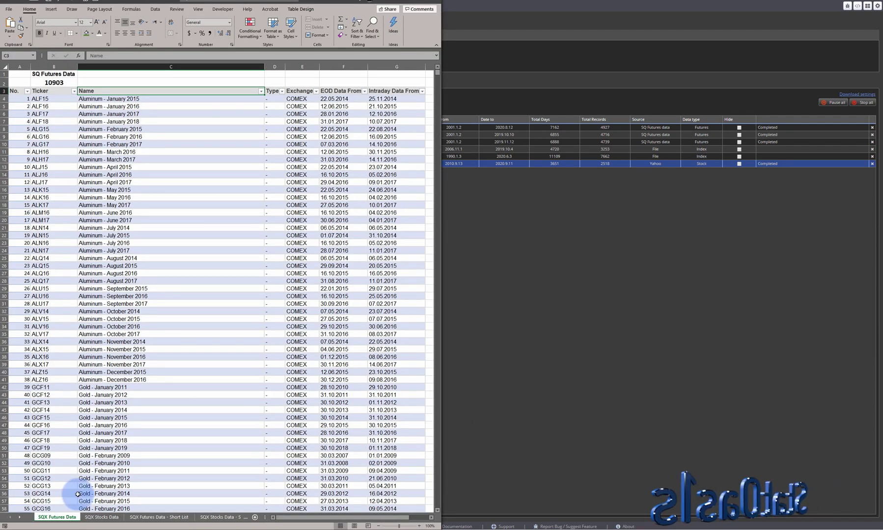
Step: Switch to the ticker workbook in Excel and compare the symbol totals on the SQX Futures Data and SQX Stocks Data sheets
left_click(43, 83)
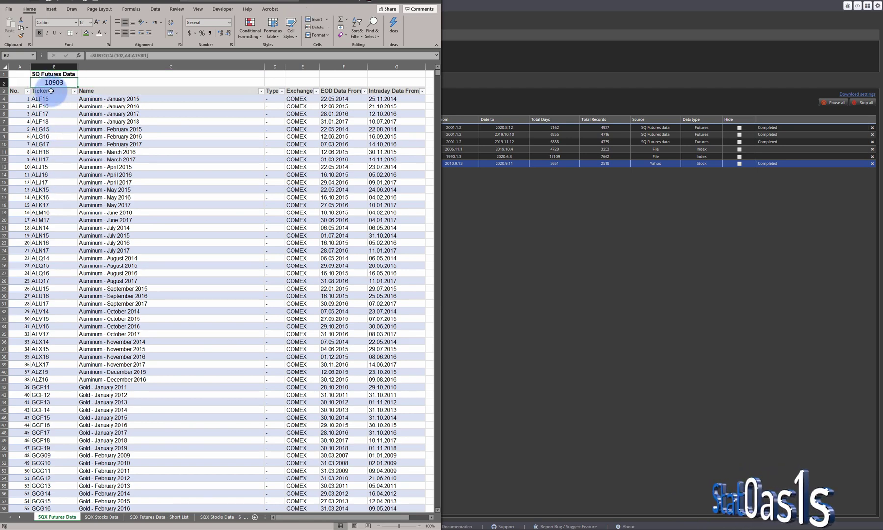
left_click(101, 516)
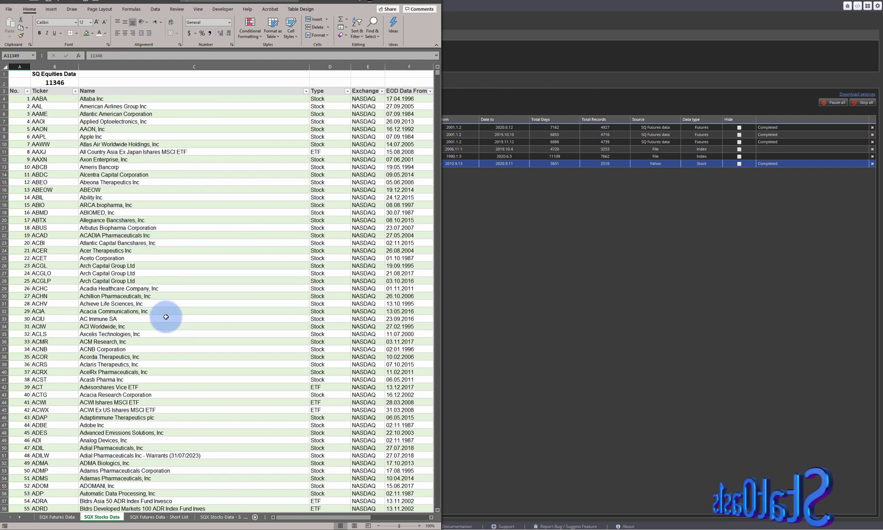
left_click(61, 518)
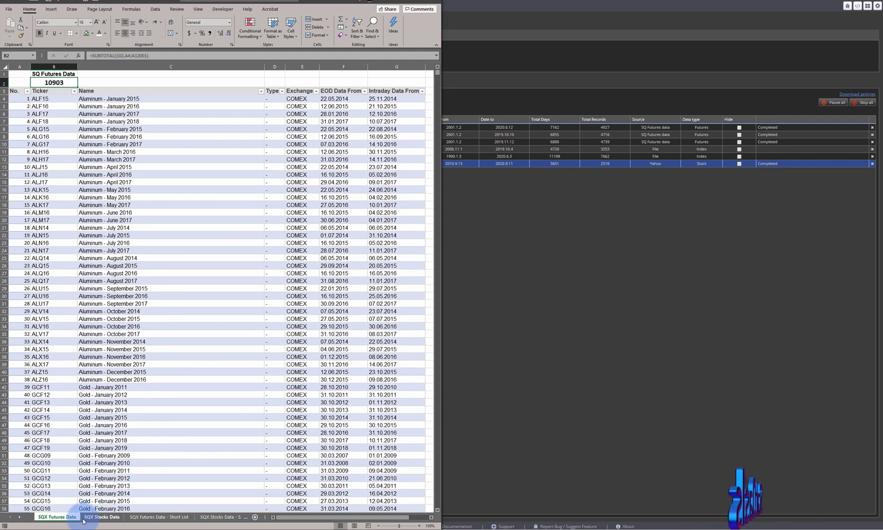
left_click(150, 518)
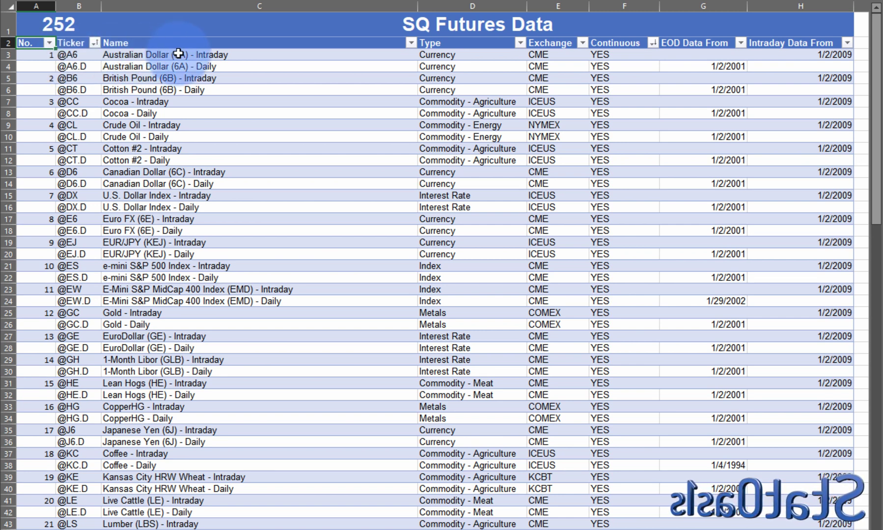
left_click(89, 57)
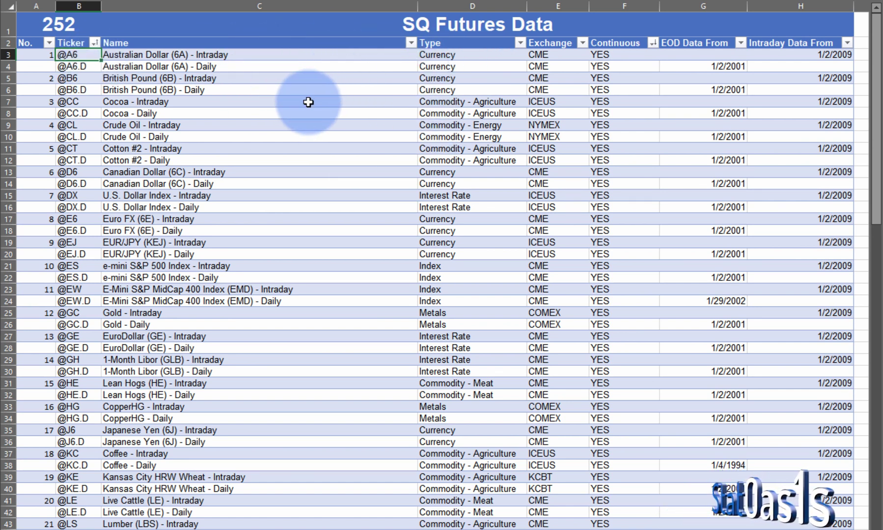
left_click(84, 67)
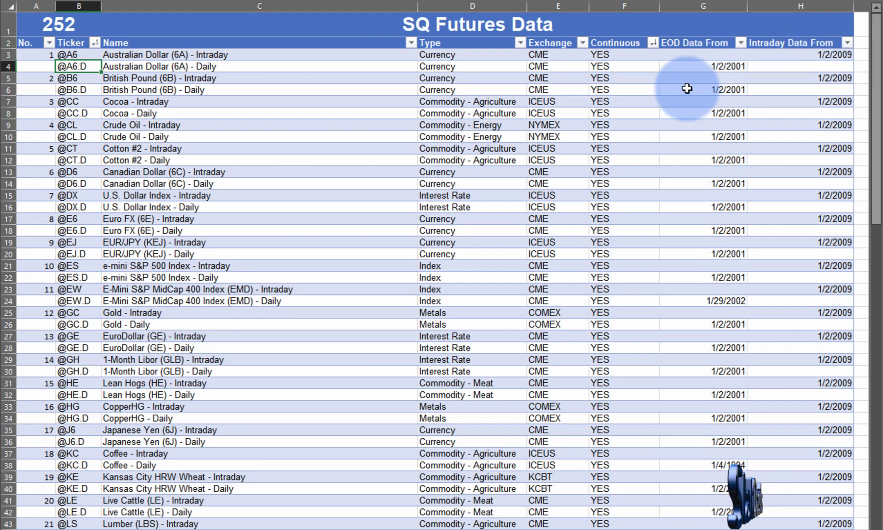
Step: Examine the non-continuous futures further down the short list and locate the DB ticker for Butter
scroll(241, 314, "down", 20)
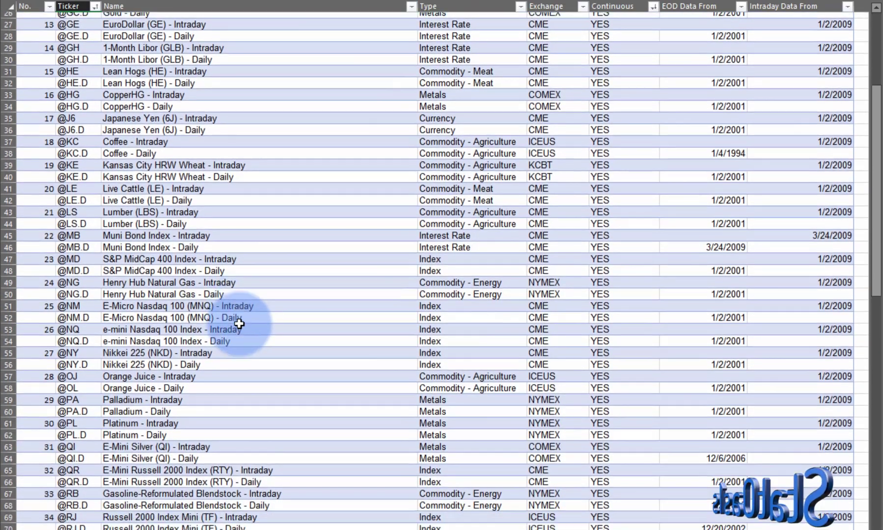
scroll(239, 323, "down", 4)
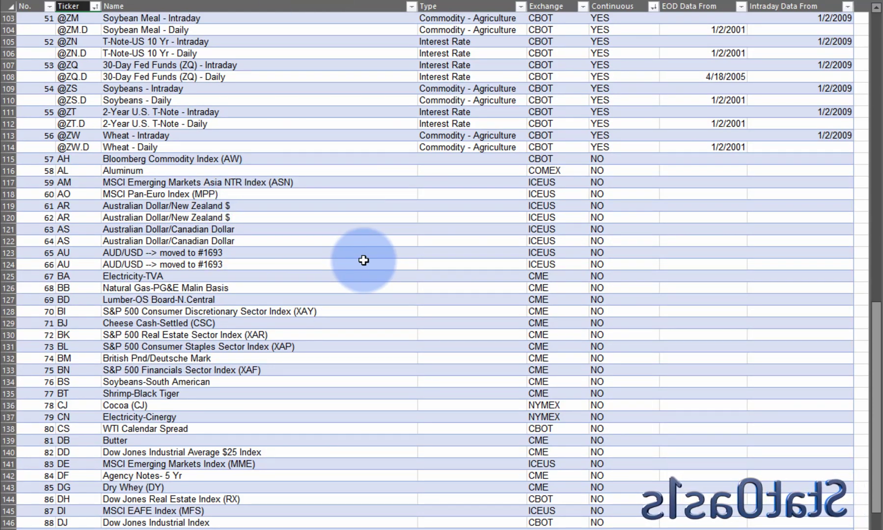
left_click(84, 160)
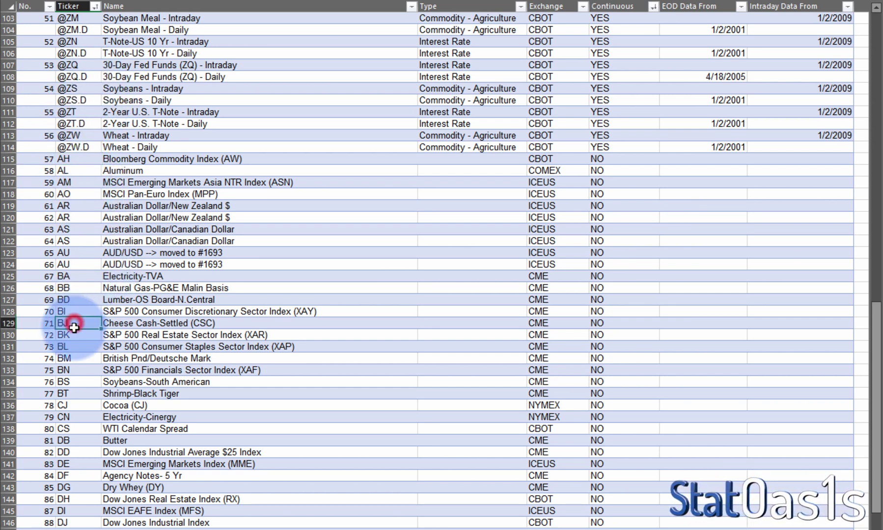
left_click(74, 381)
left_click(81, 438)
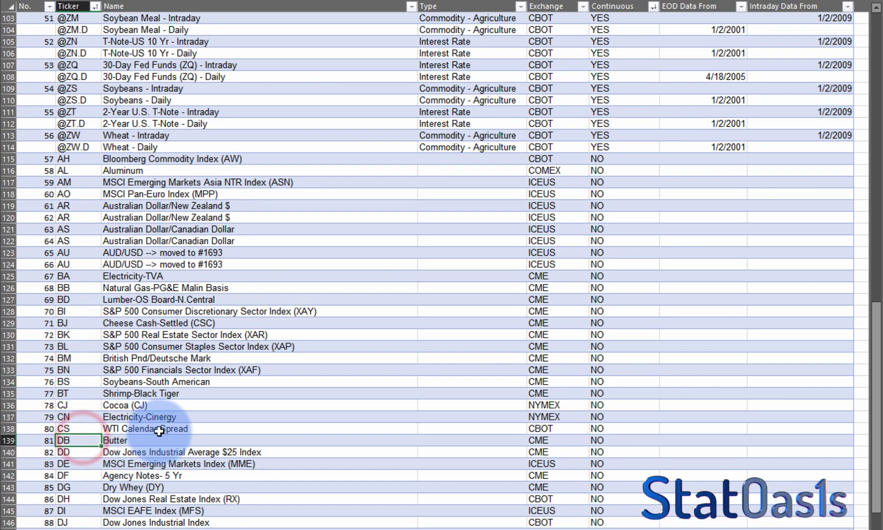
left_click(128, 441)
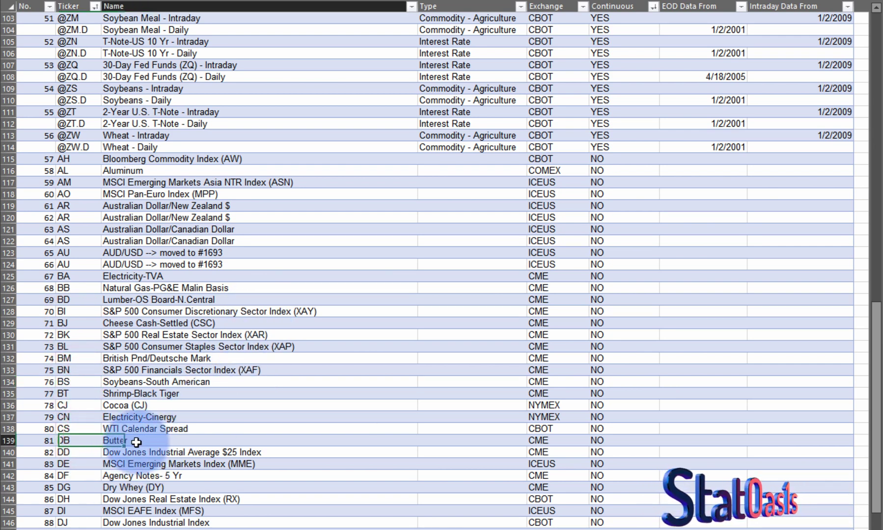
left_click(69, 443)
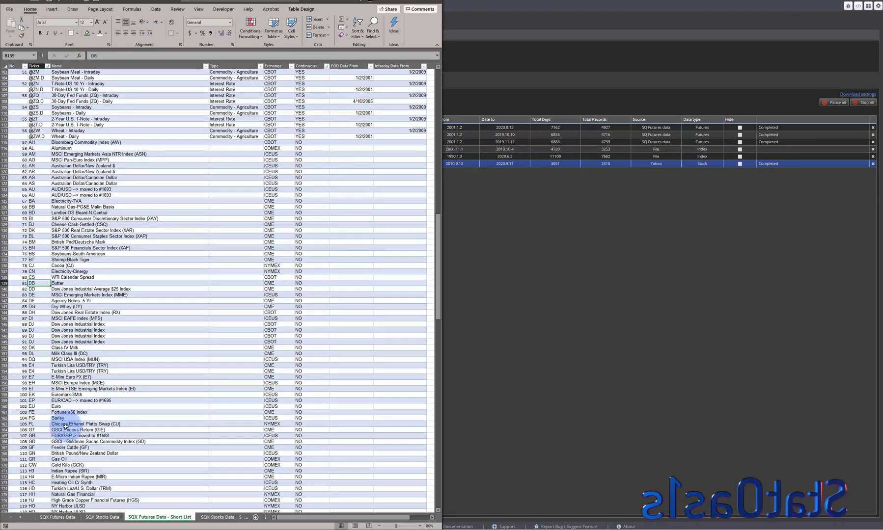
Step: On the SQX Futures Data sheet, filter the Name column to the entries matching "butter"
left_click(54, 518)
left_click(170, 92)
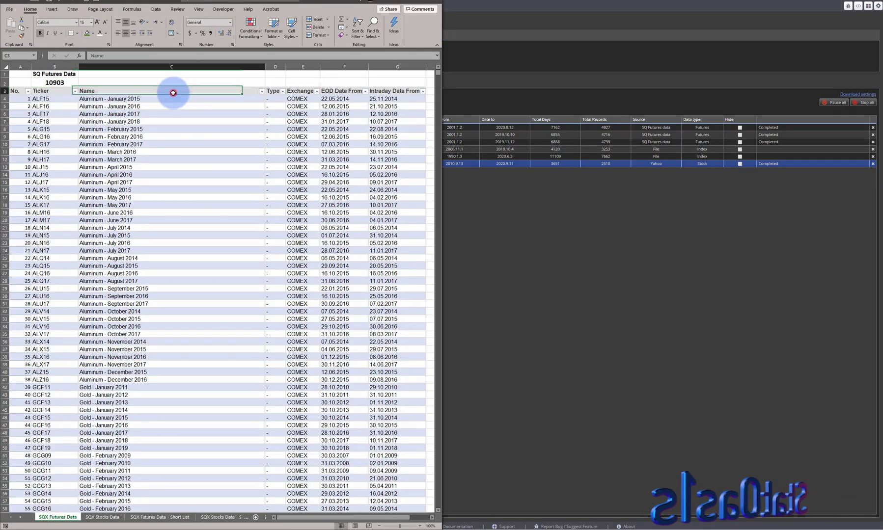
left_click(262, 93)
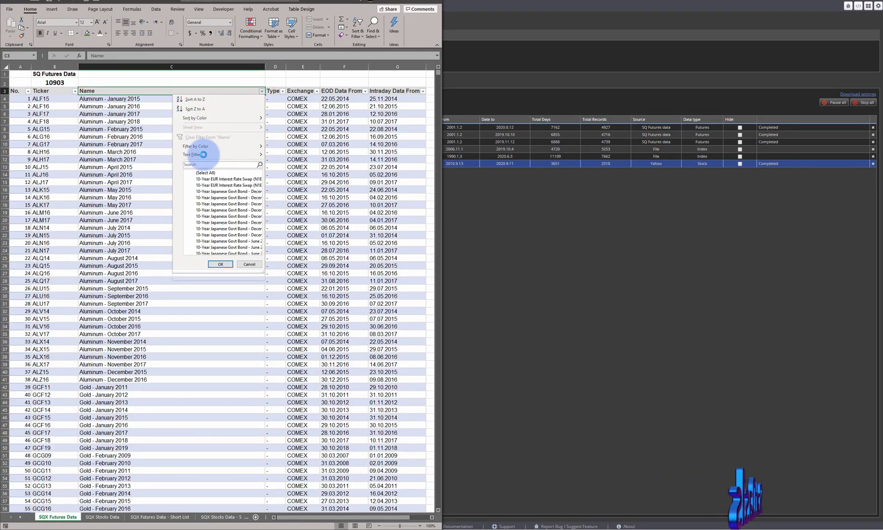
left_click(205, 163)
type("b")
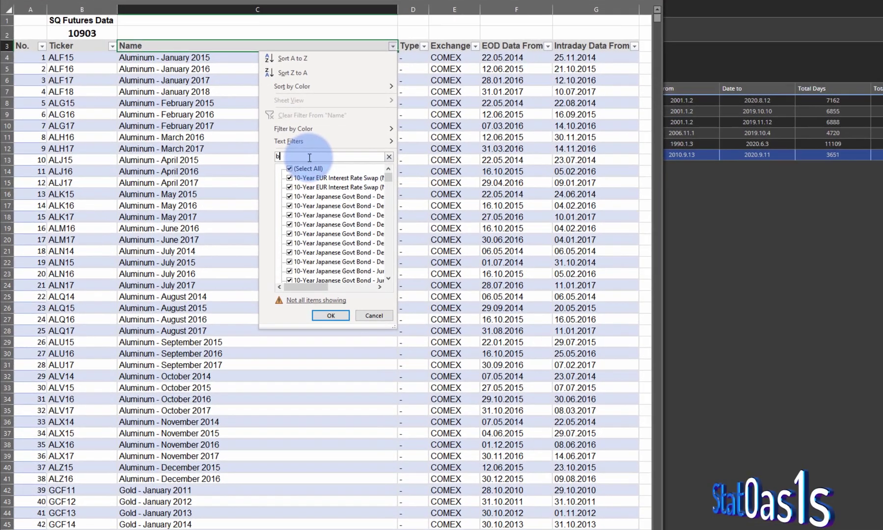
type("utter")
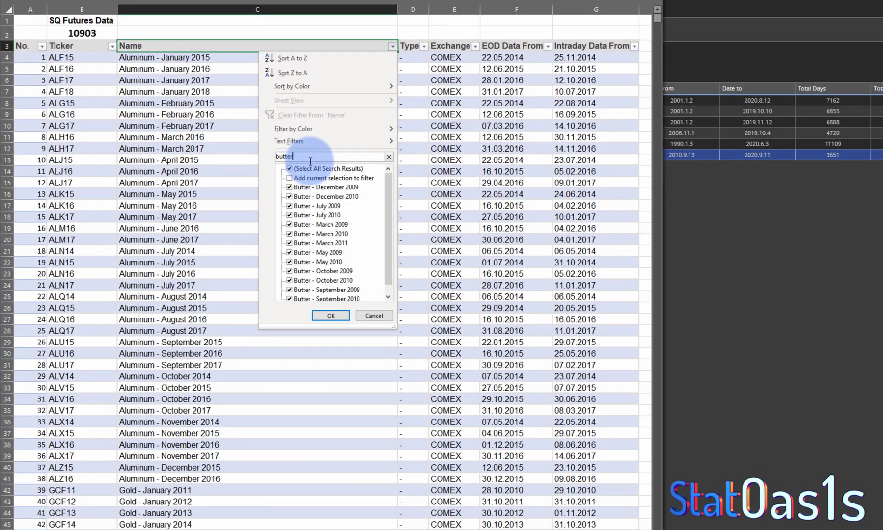
left_click(330, 316)
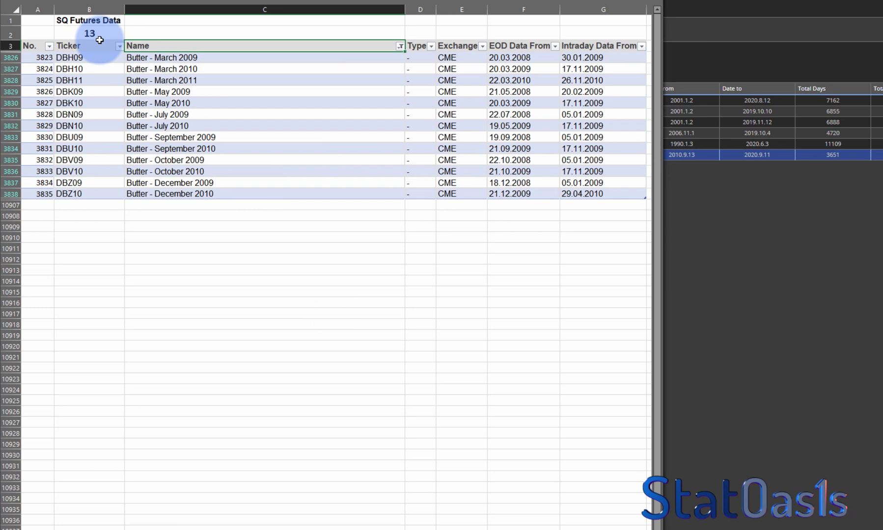
Step: Examine the count of filtered Butter tickers, their individual contract months from March 2009 onward, and their data start dates
left_click(105, 33)
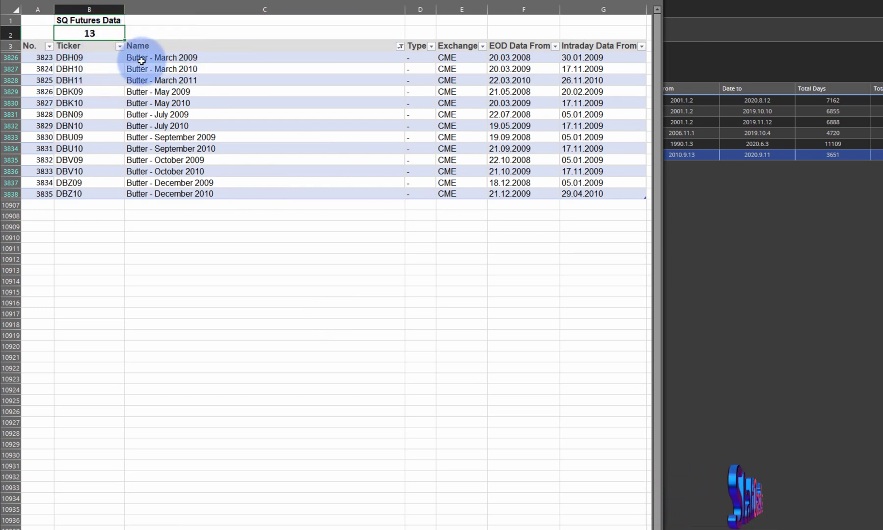
left_click(210, 57)
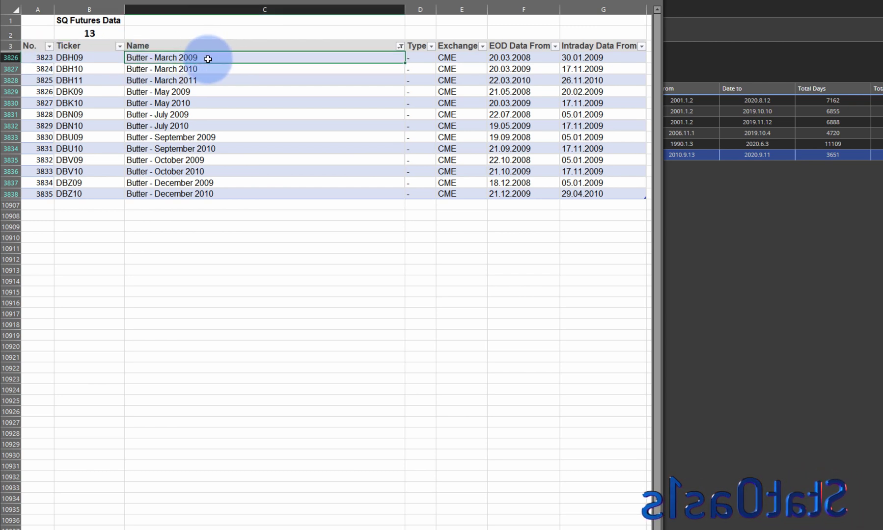
left_click(205, 68)
left_click(205, 79)
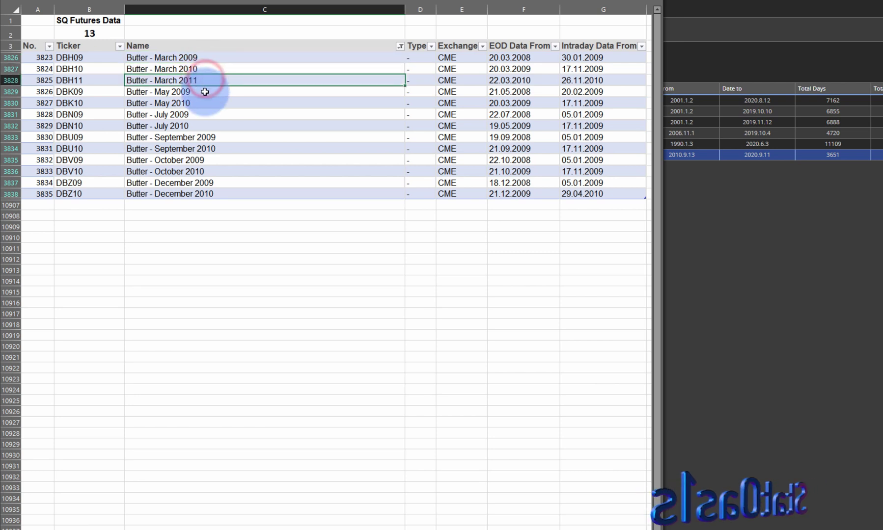
left_click(204, 92)
left_click(206, 104)
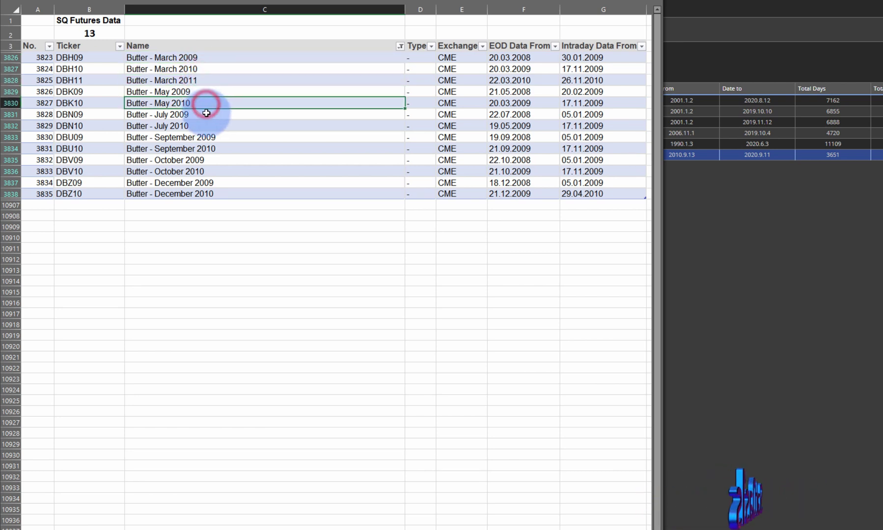
left_click(207, 115)
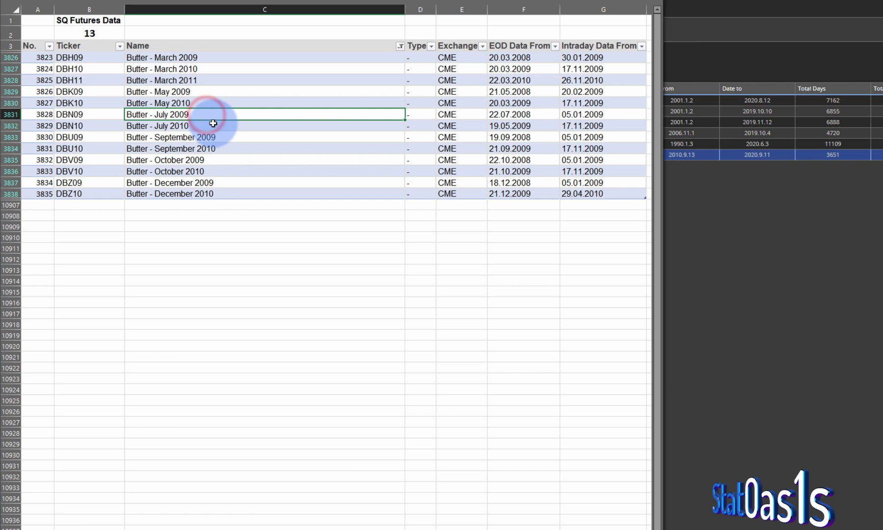
left_click(213, 125)
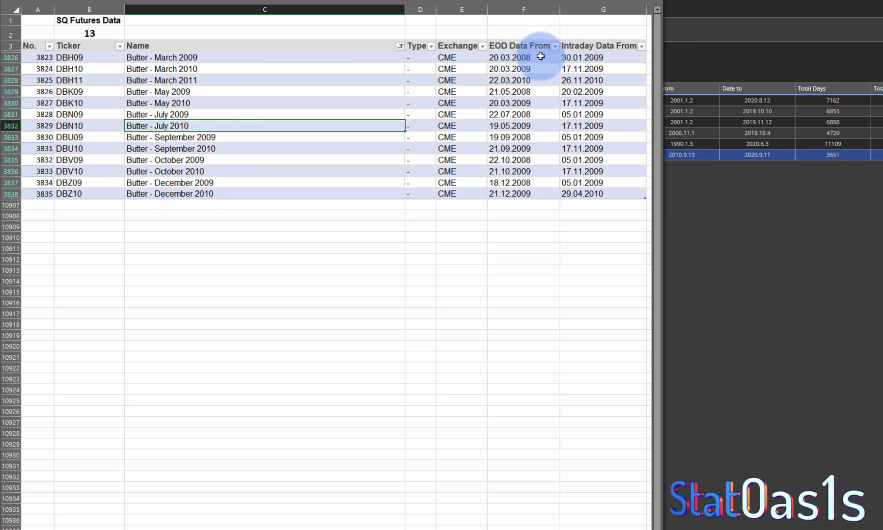
left_click(215, 57)
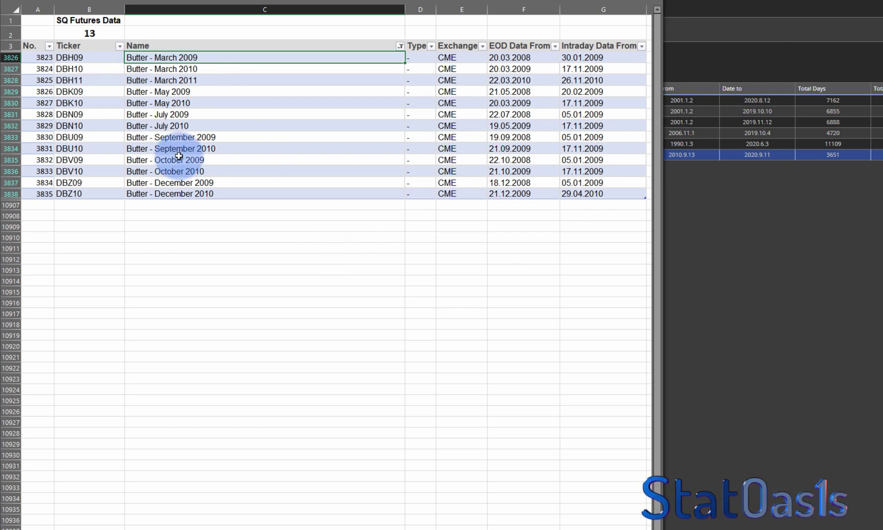
Step: Clear the butter filter from the Name column and check the ticker total for the full futures list
left_click(400, 46)
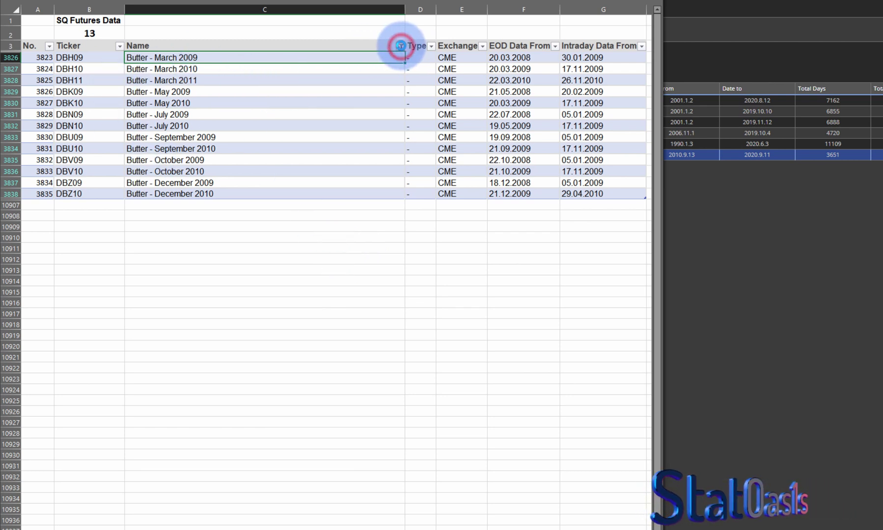
mouse_move(302, 136)
left_click(317, 116)
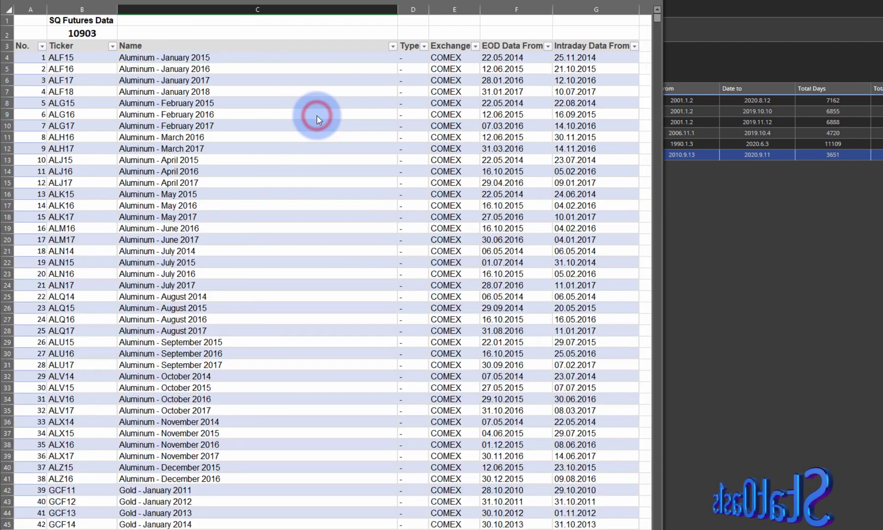
left_click(88, 33)
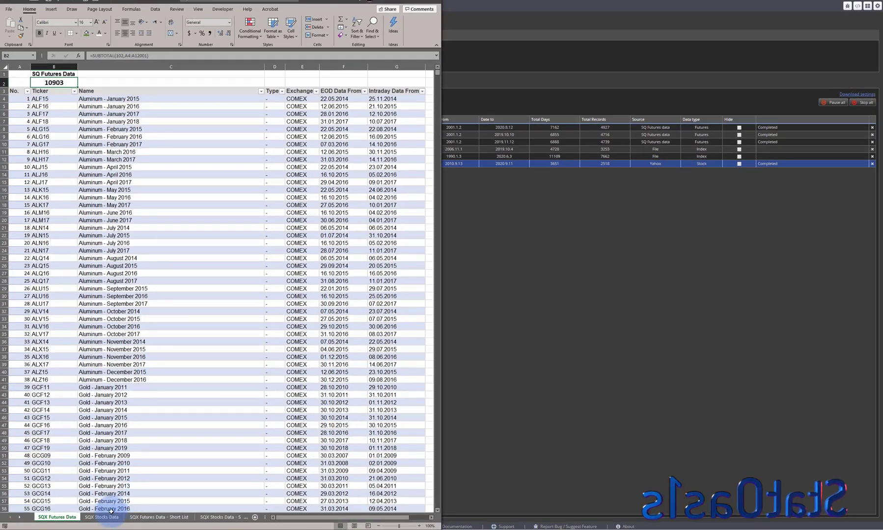
Step: On the SQX Futures Data - Short List sheet, filter the Continuous column to YES and look through the continuous futures
left_click(106, 518)
left_click(158, 517)
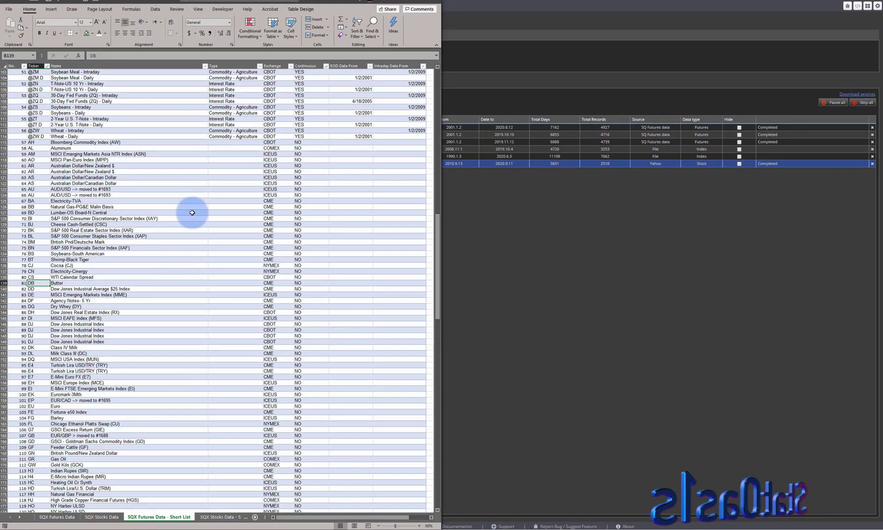
scroll(292, 213, "up", 20)
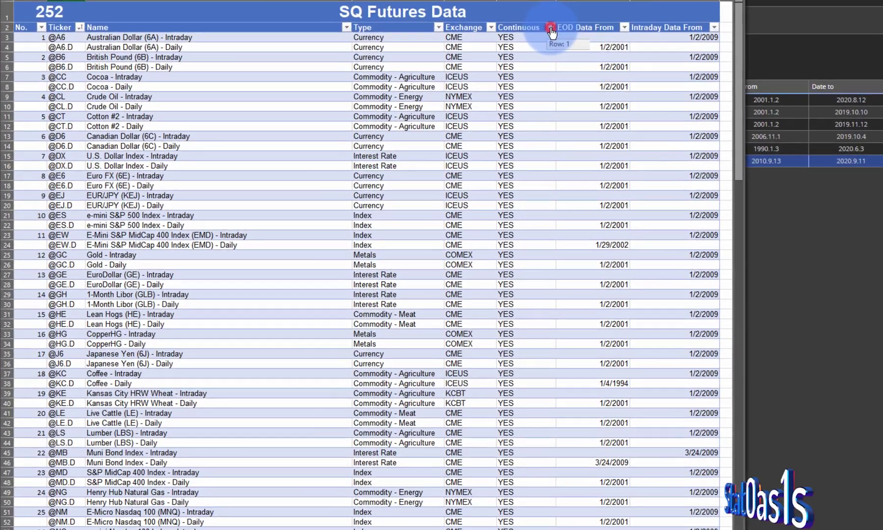
left_click(325, 84)
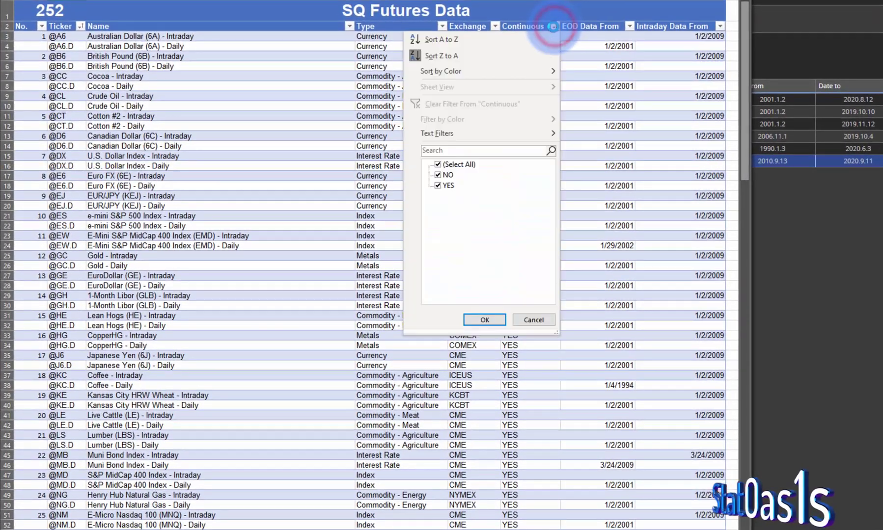
left_click(437, 174)
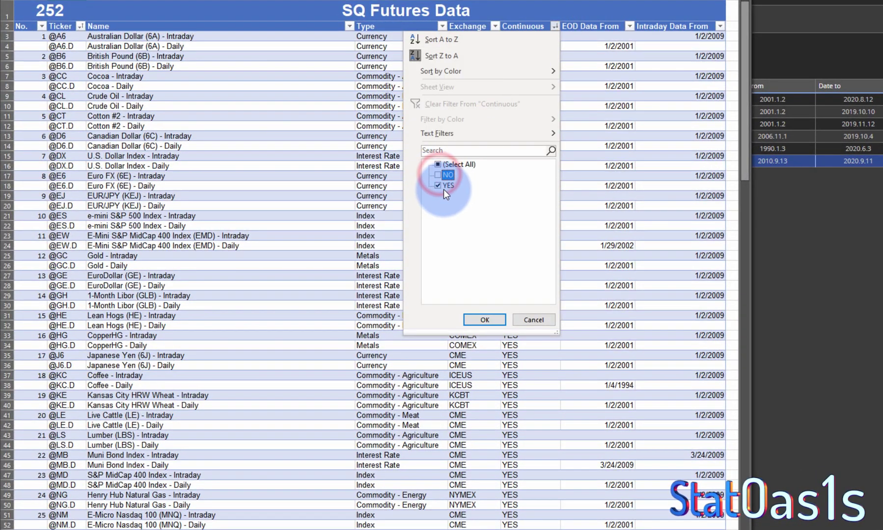
left_click(483, 320)
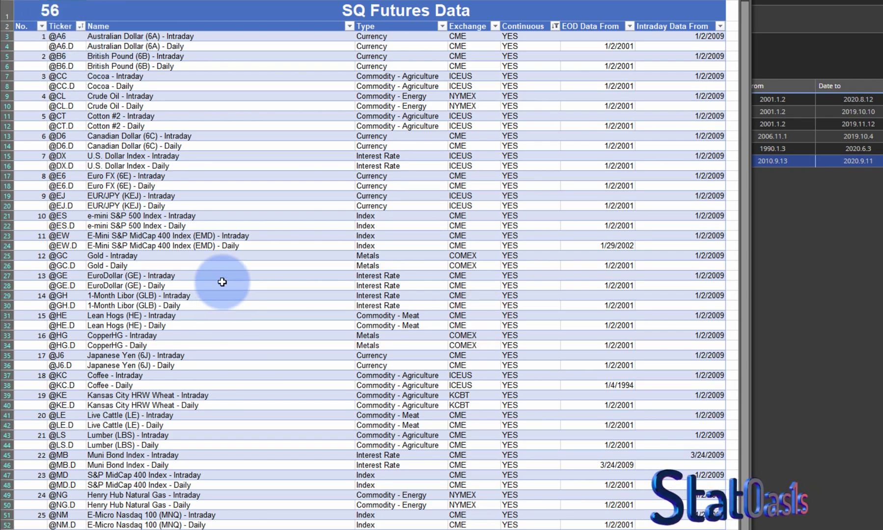
scroll(219, 296, "down", 7)
scroll(219, 296, "down", 9)
scroll(222, 294, "up", 16)
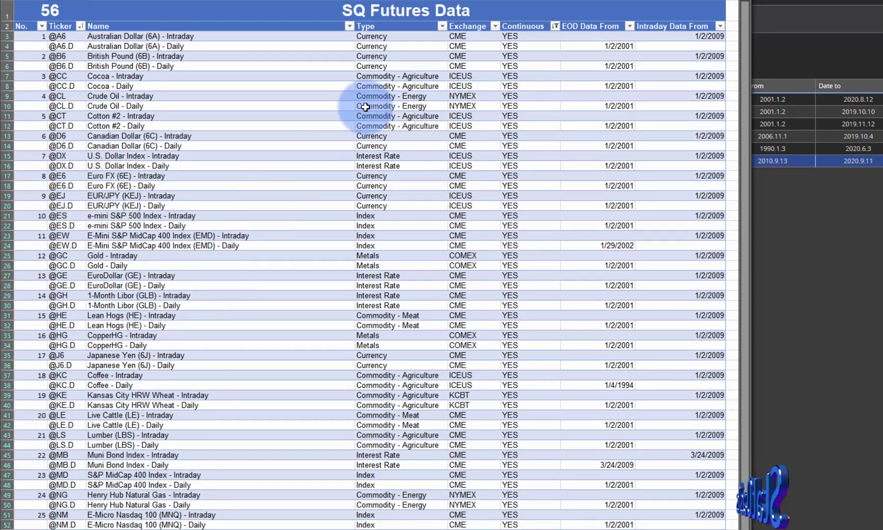
Step: Filter the Exchange column of the continuous futures to CME only
left_click(495, 28)
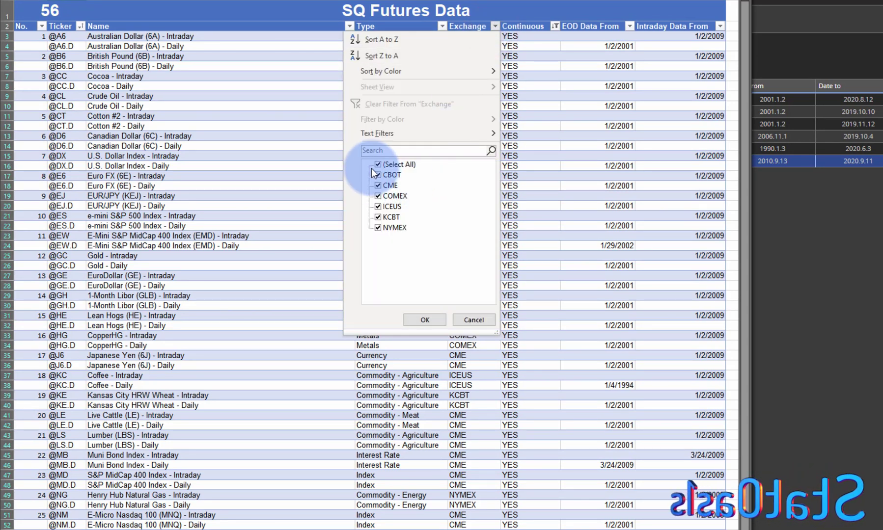
left_click(377, 185)
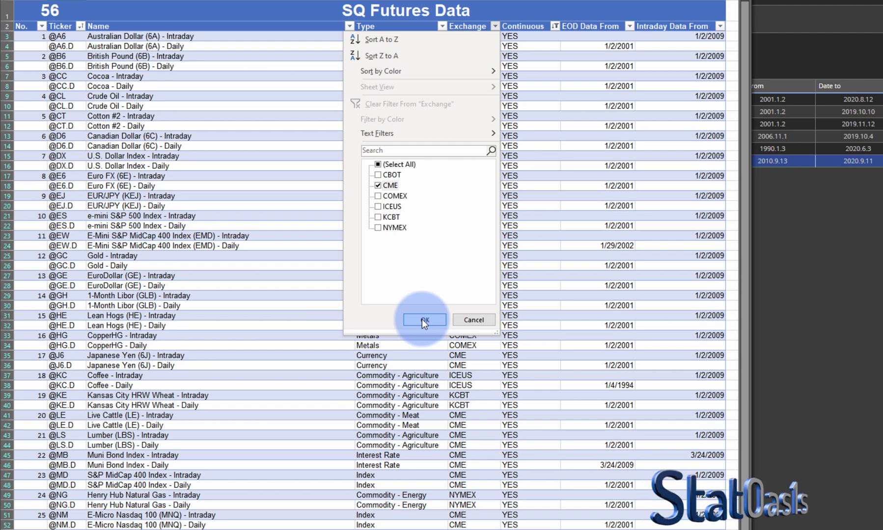
left_click(424, 319)
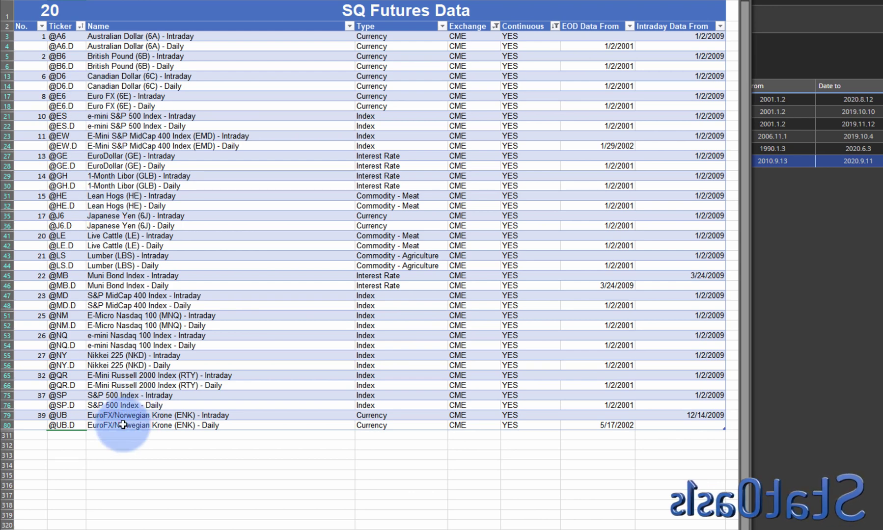
Step: Restore all exchanges in the Exchange filter and check which categories the Type column offers for filtering
left_click(494, 26)
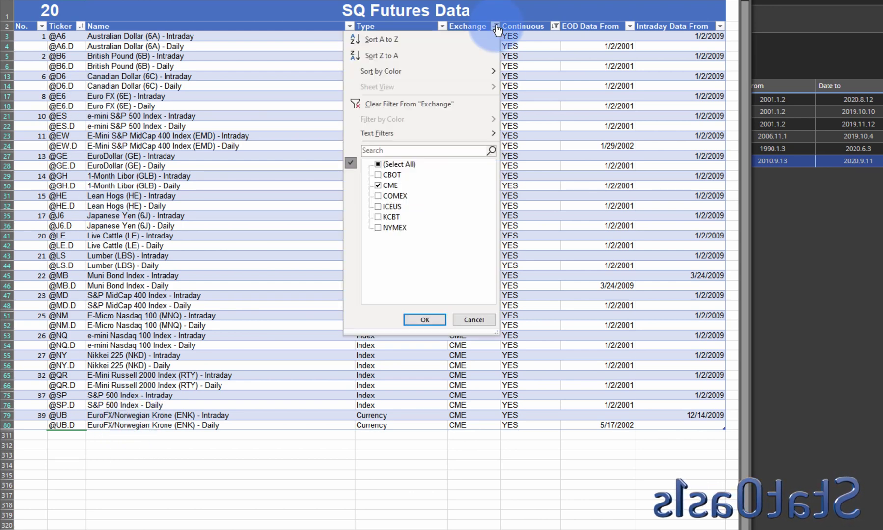
left_click(381, 164)
left_click(424, 319)
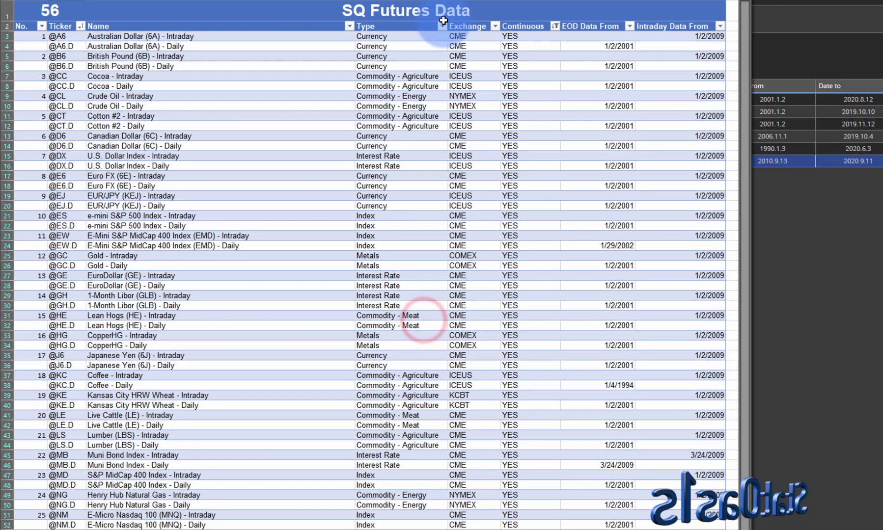
left_click(443, 27)
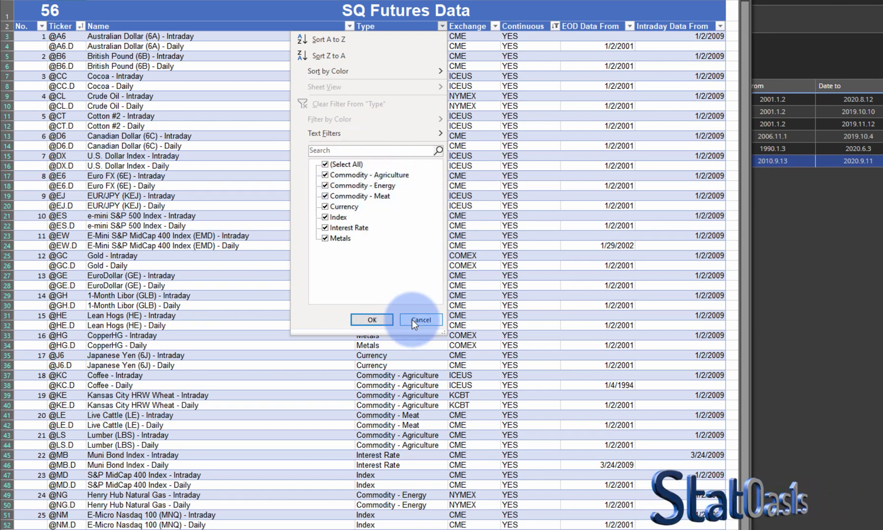
left_click(388, 319)
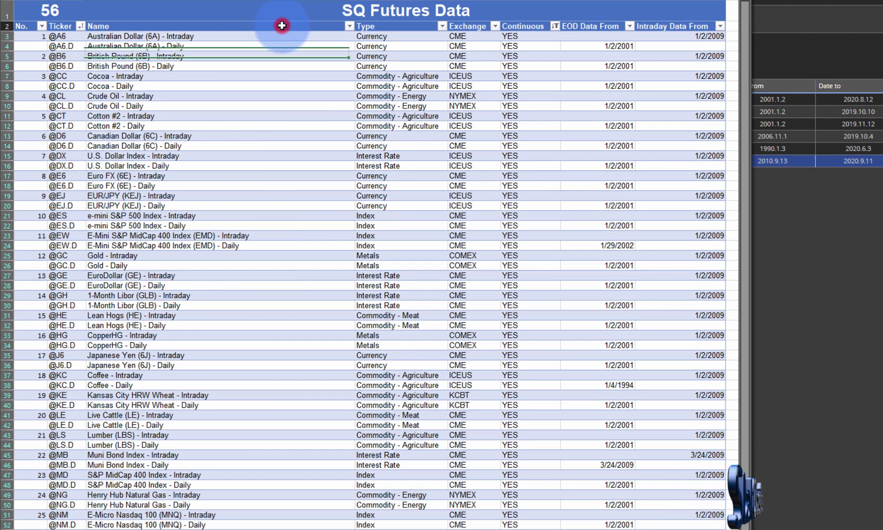
Step: Search the names of the continuous futures for "milk" and close the Name filter without applying it
left_click(349, 26)
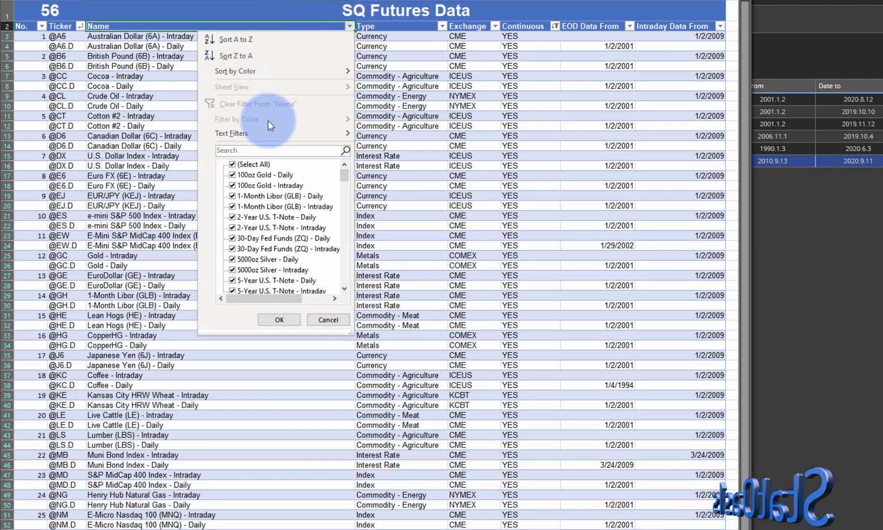
left_click(263, 151)
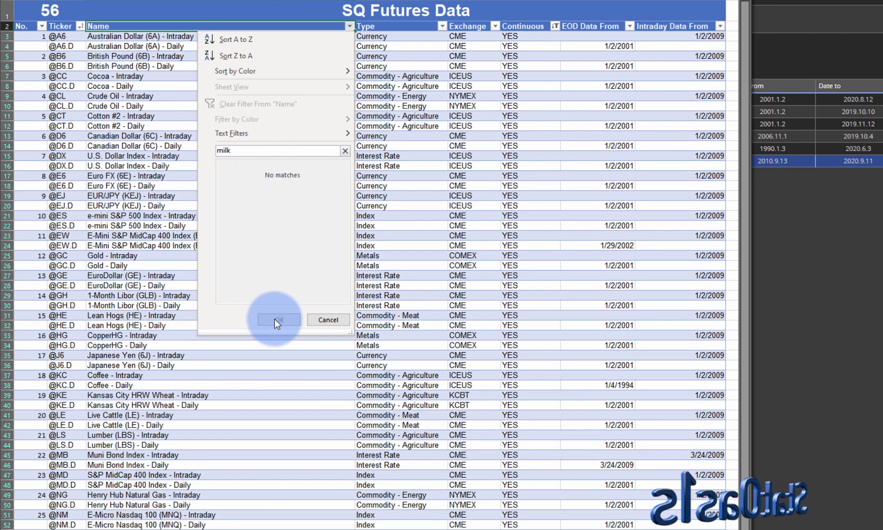
left_click(328, 320)
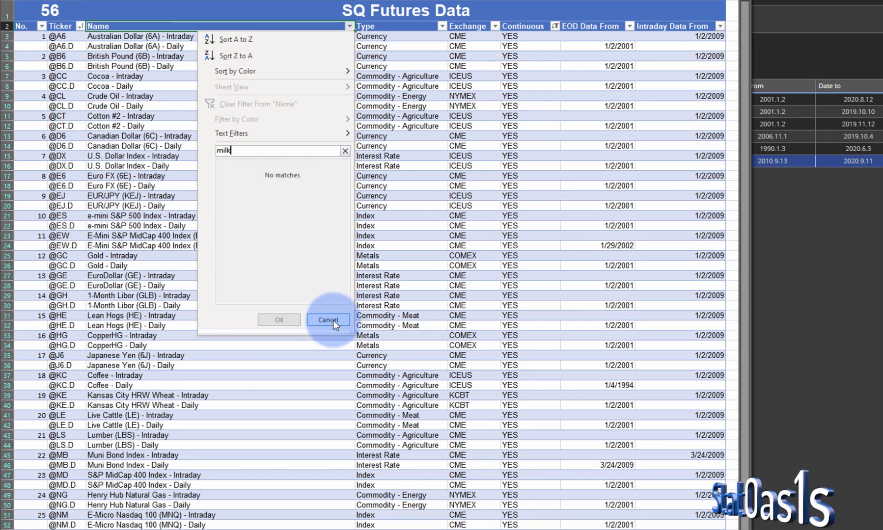
left_click(329, 320)
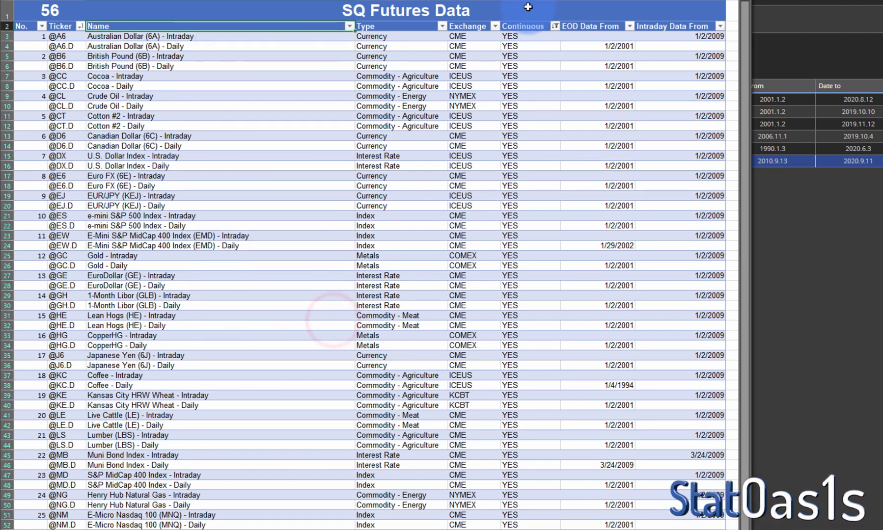
Step: Include non-continuous futures again in the Continuous filter and filter the Name column of the futures short list by "milk"
left_click(554, 27)
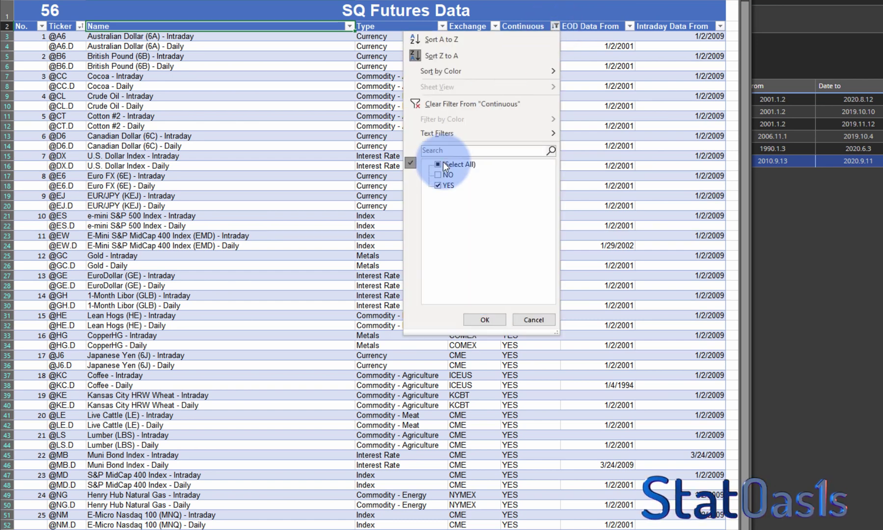
left_click(485, 319)
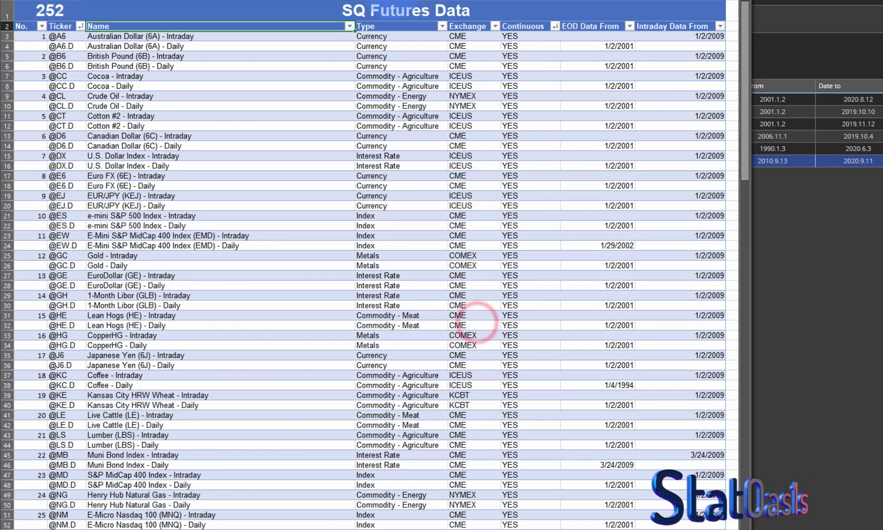
left_click(350, 28)
left_click(248, 148)
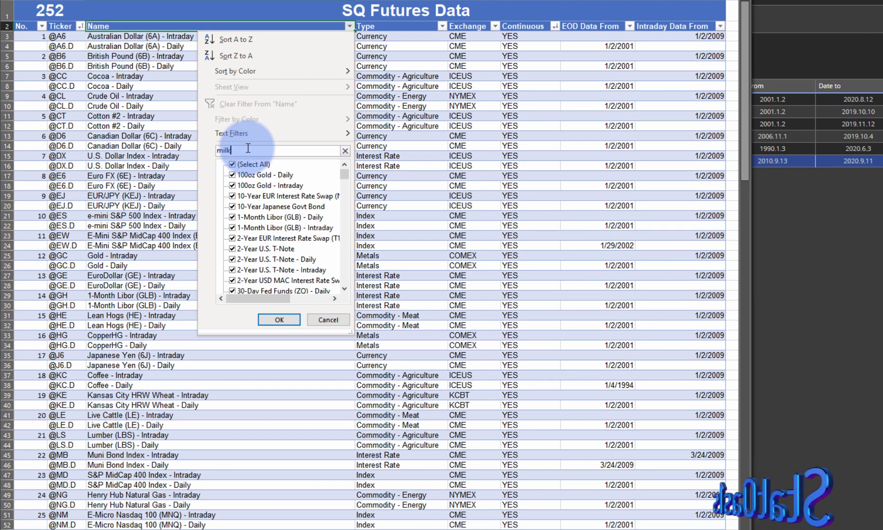
left_click(279, 319)
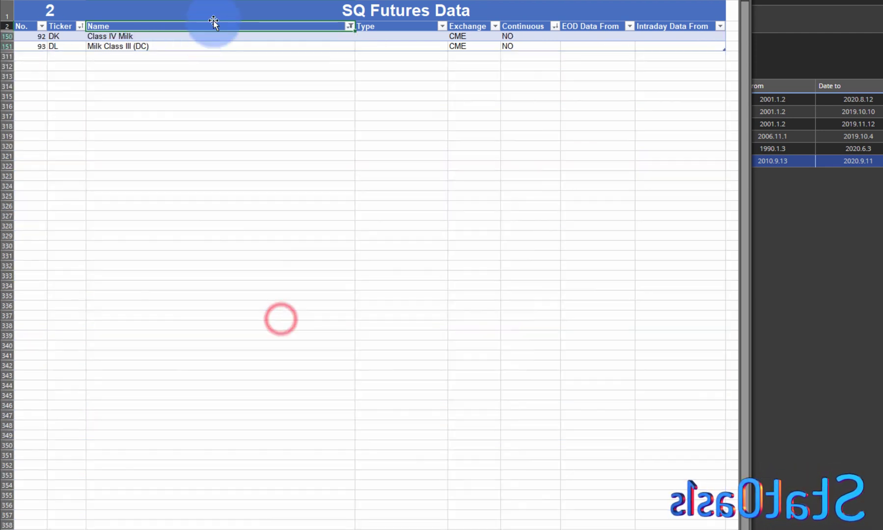
left_click(67, 46)
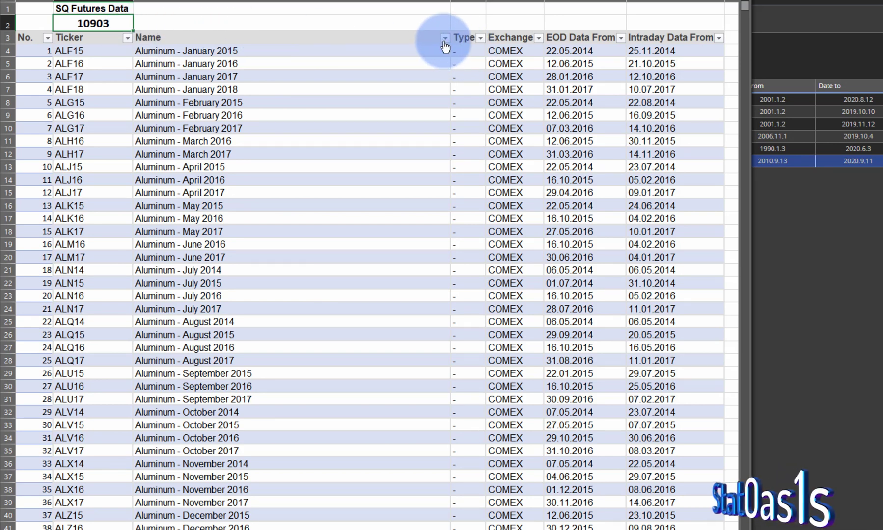
Step: On the full SQ Futures Data sheet with the individual contract months, filter the Name column by "milk"
left_click(447, 32)
left_click(444, 38)
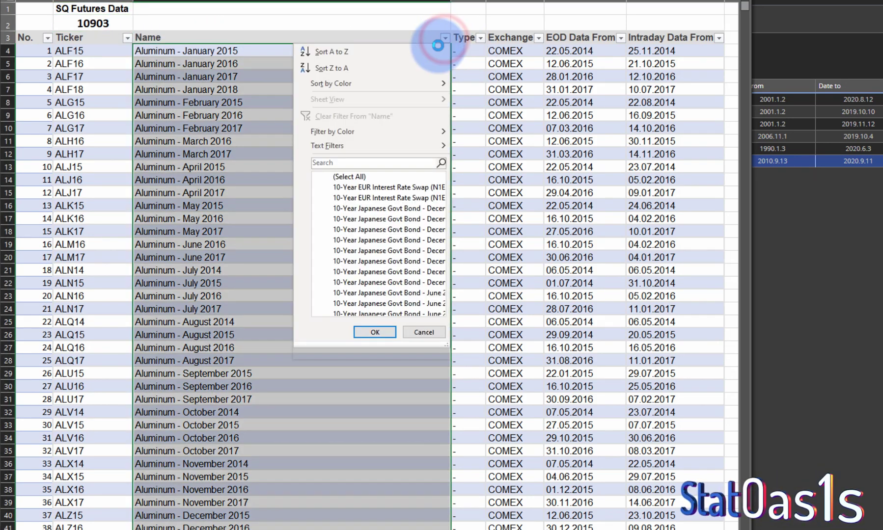
left_click(345, 162)
type("milk")
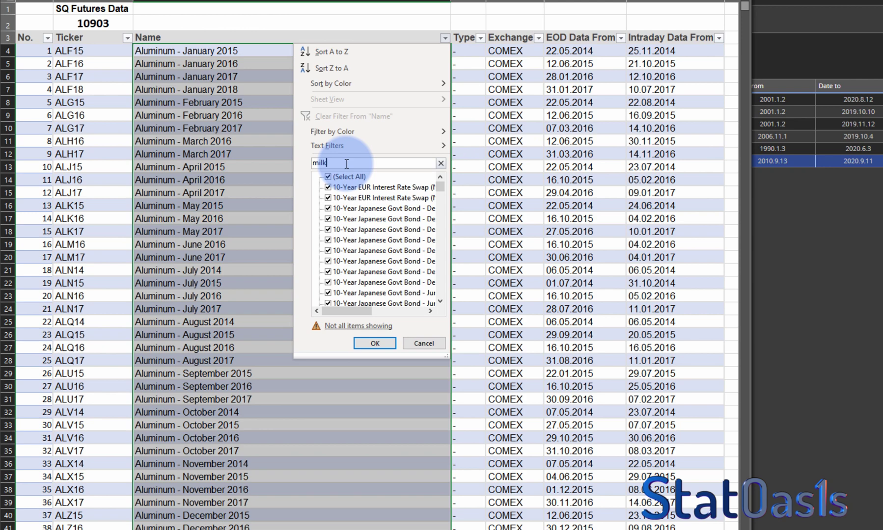
left_click(382, 343)
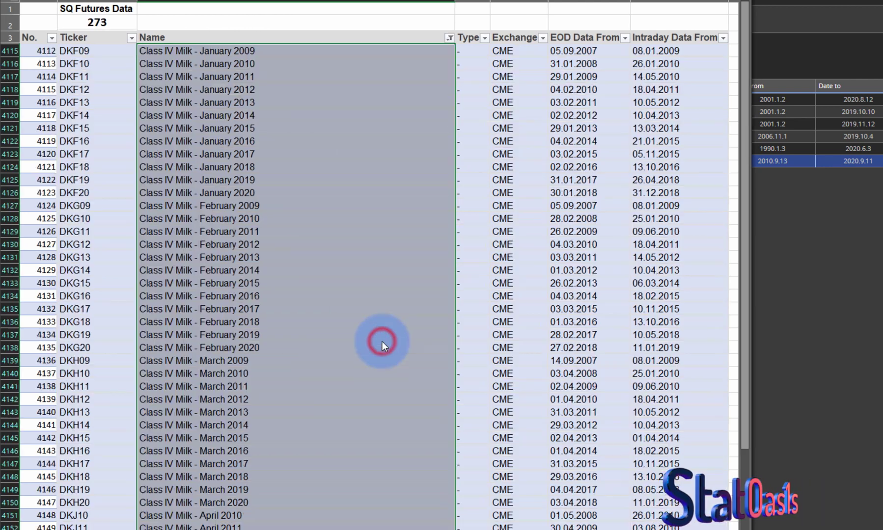
left_click(199, 59)
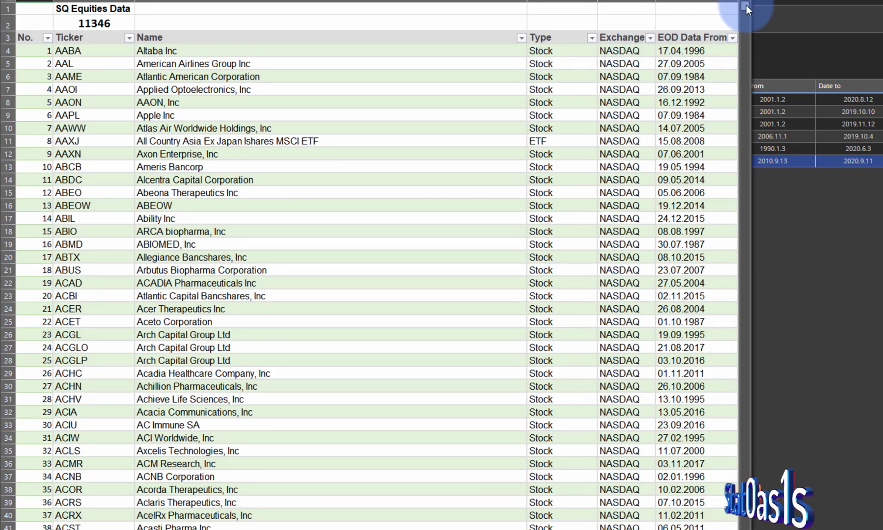
Step: On the SQ Equities Data sheet, filter the Exchange column to exclude OTHEROTC, keeping AMEX and NASDAQ
left_click(650, 38)
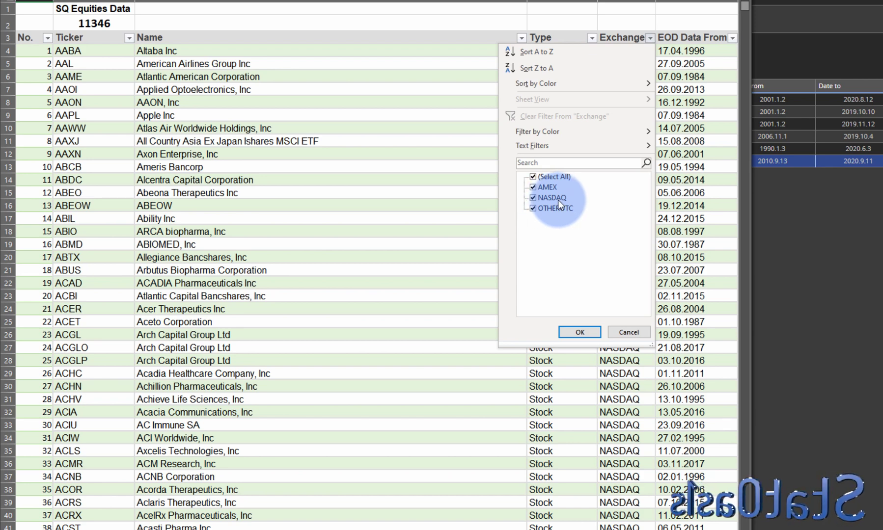
left_click(622, 331)
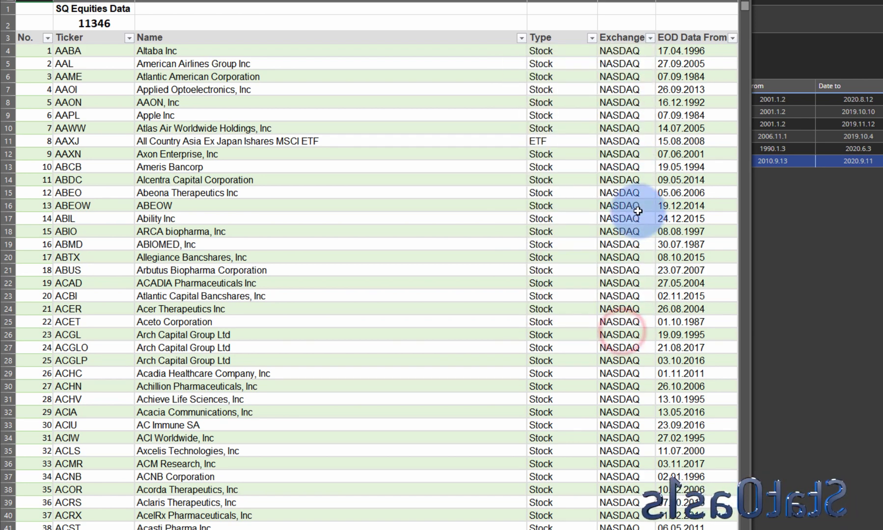
left_click(650, 40)
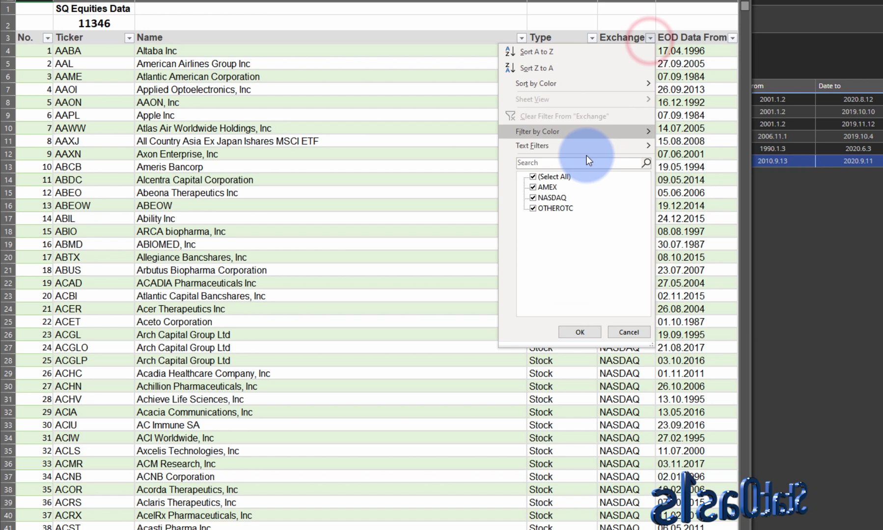
left_click(534, 208)
left_click(577, 332)
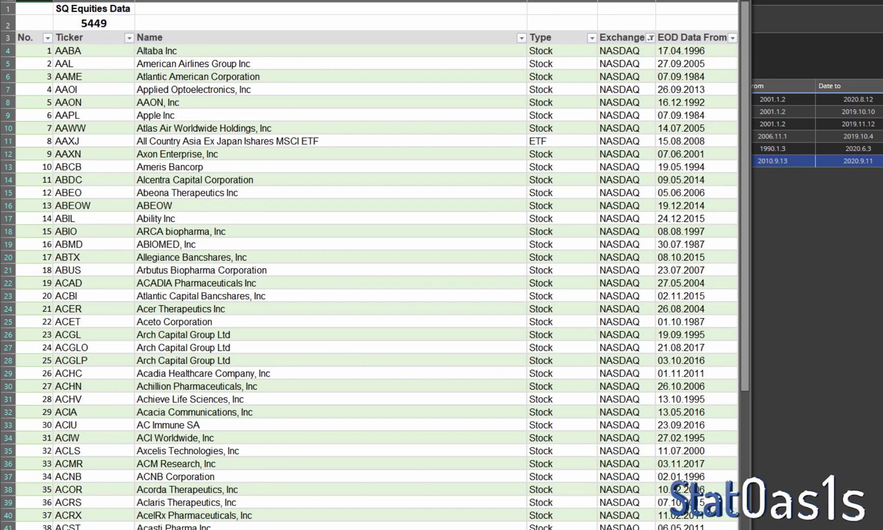
Step: On the SQX Stocks Data - Short List sheet, filter the Type column to ETF only
key("ctrl+Page_Down")
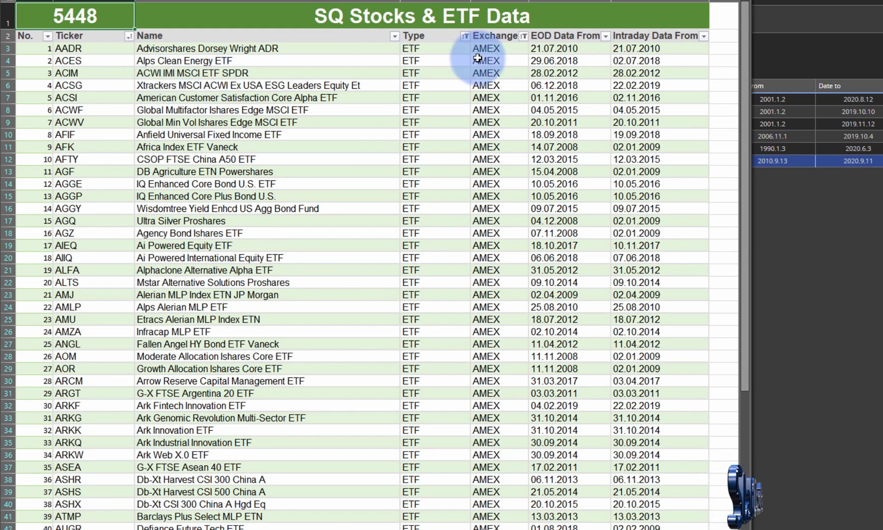
left_click(464, 36)
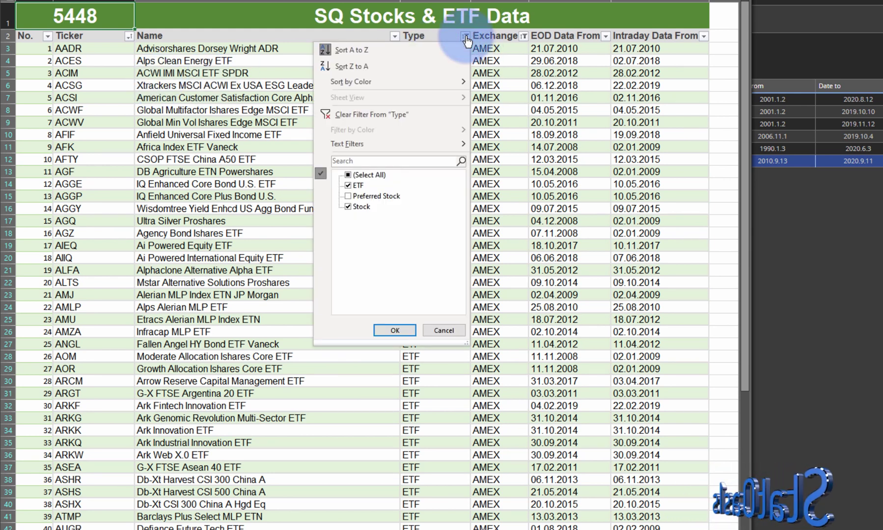
left_click(354, 204)
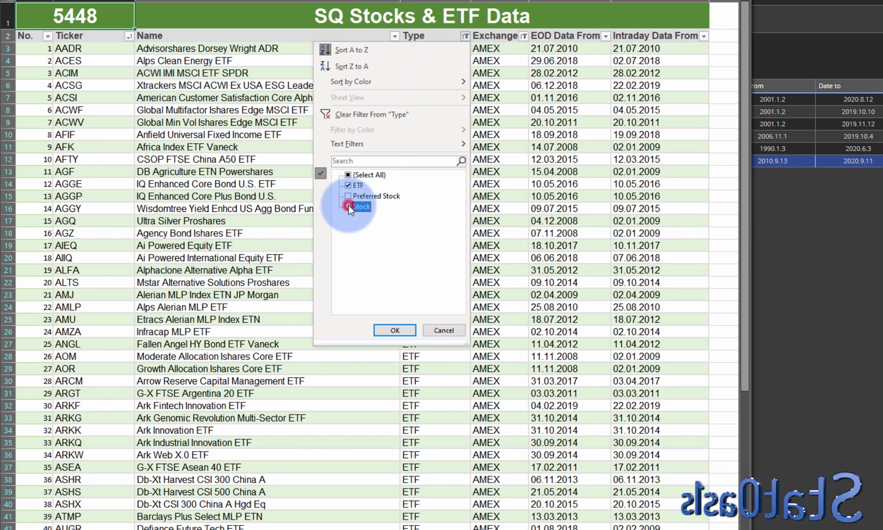
left_click(387, 327)
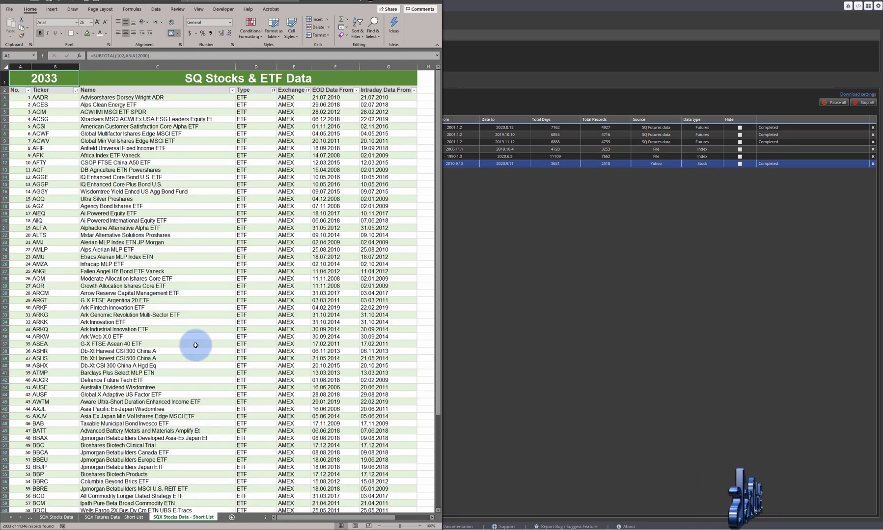
Step: On the SQX Futures Data - Short List sheet, restore all names in the Name filter and filter the Continuous column to YES
left_click(103, 517)
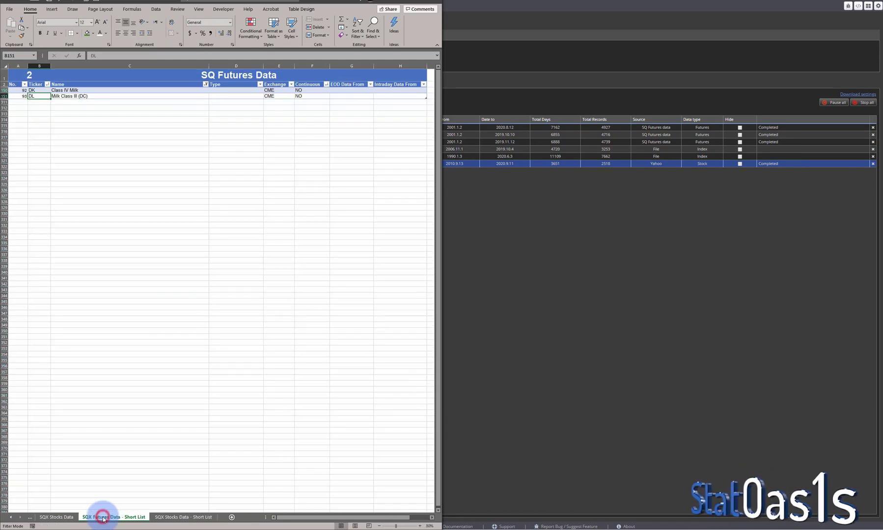
left_click(205, 85)
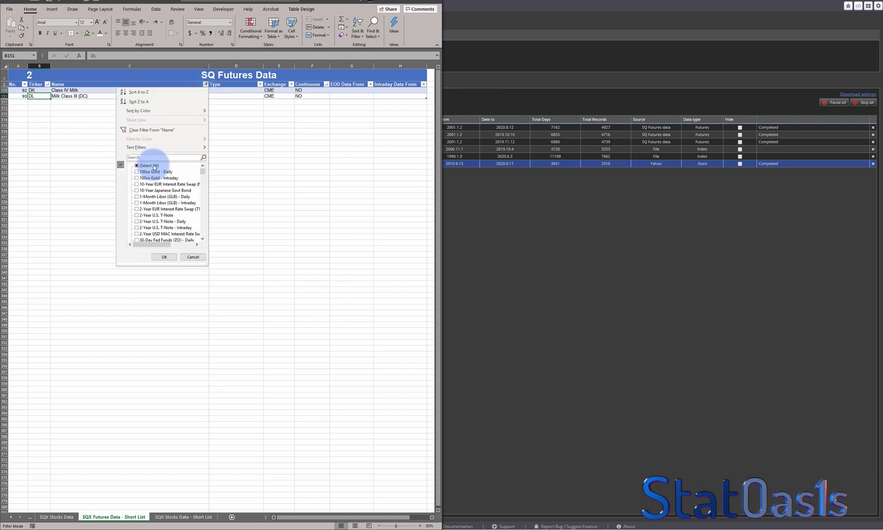
left_click(164, 257)
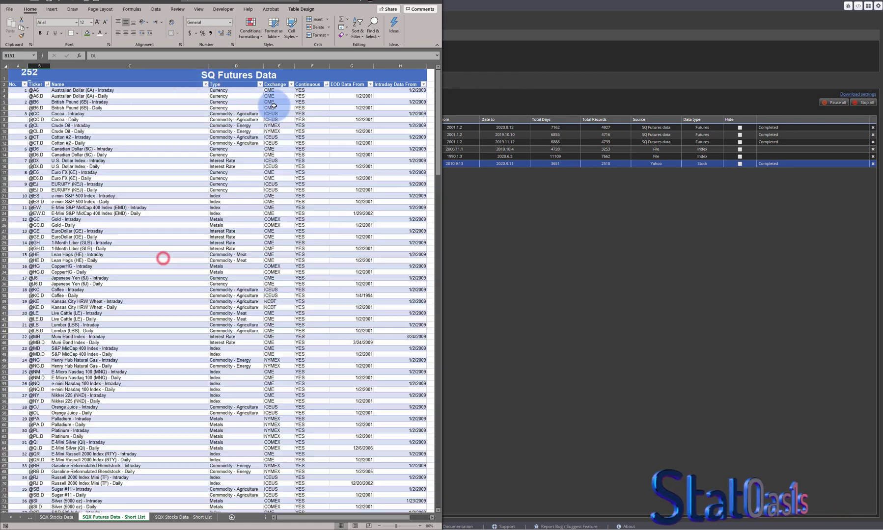
left_click(326, 84)
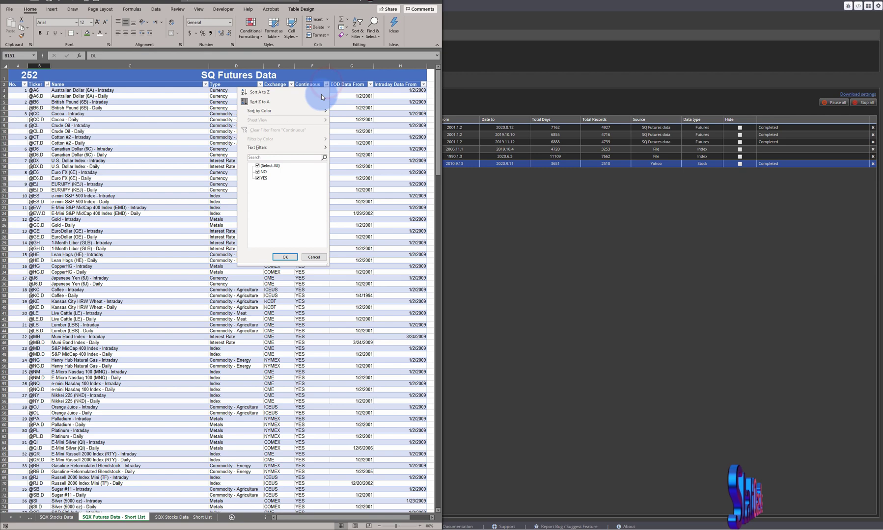
left_click(257, 173)
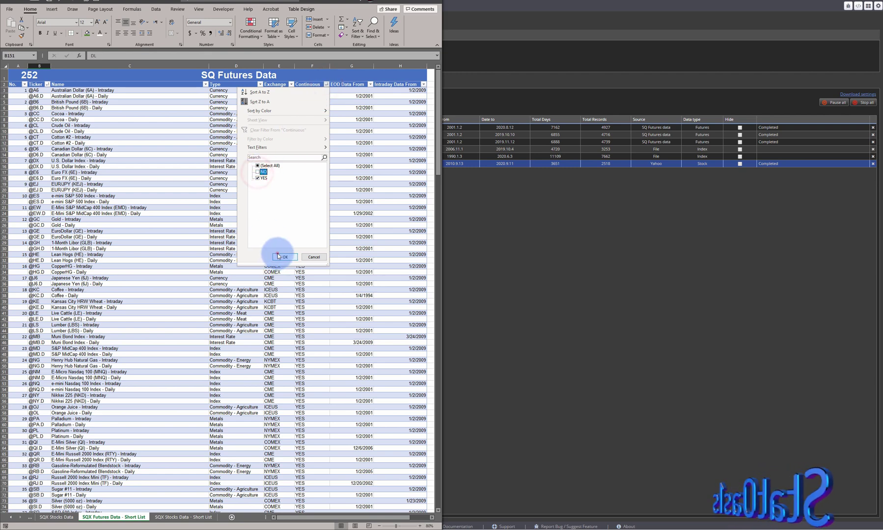
left_click(281, 256)
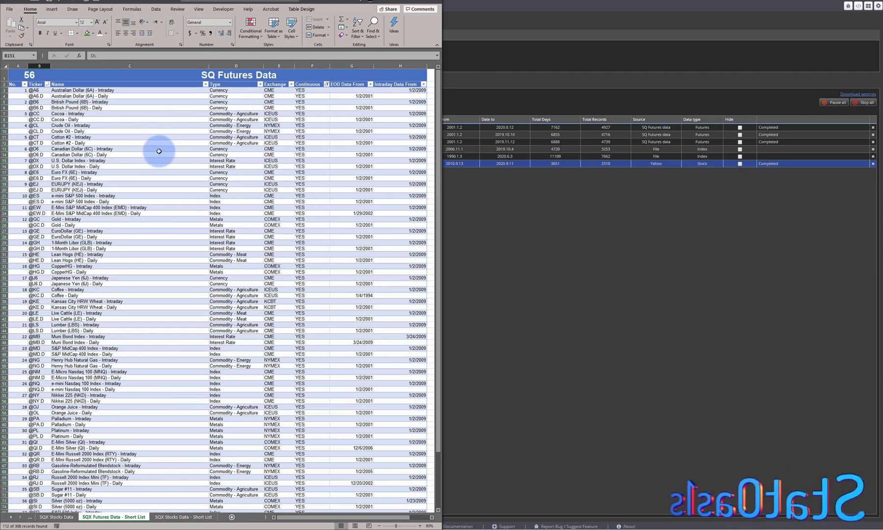
Step: Limit the Exchange column of the continuous futures short list to CME
left_click(292, 86)
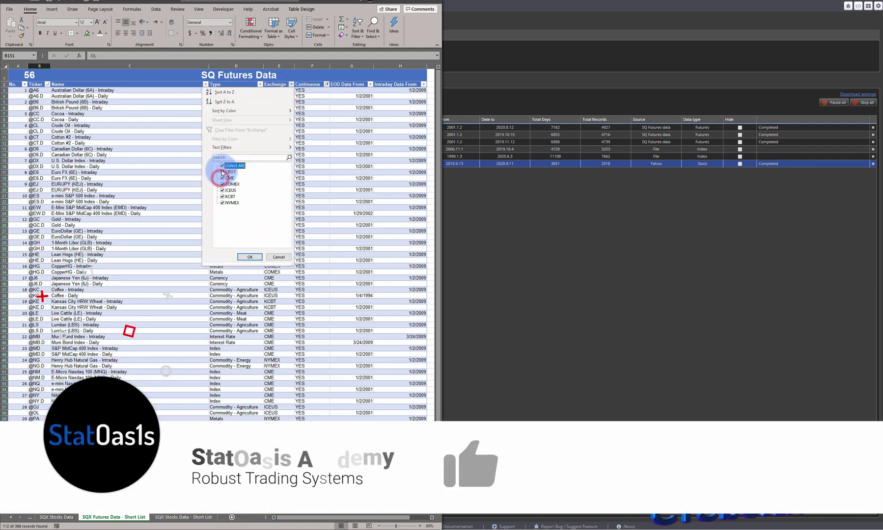
left_click(222, 165)
left_click(223, 178)
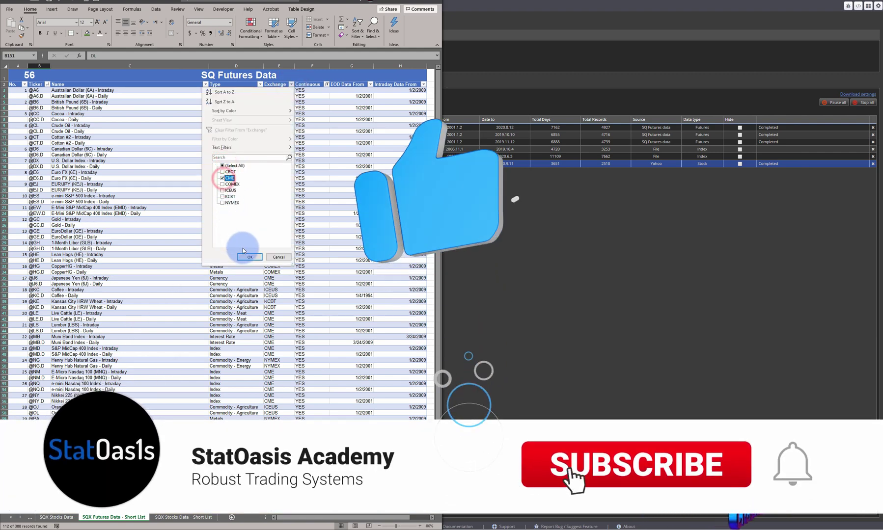
left_click(248, 257)
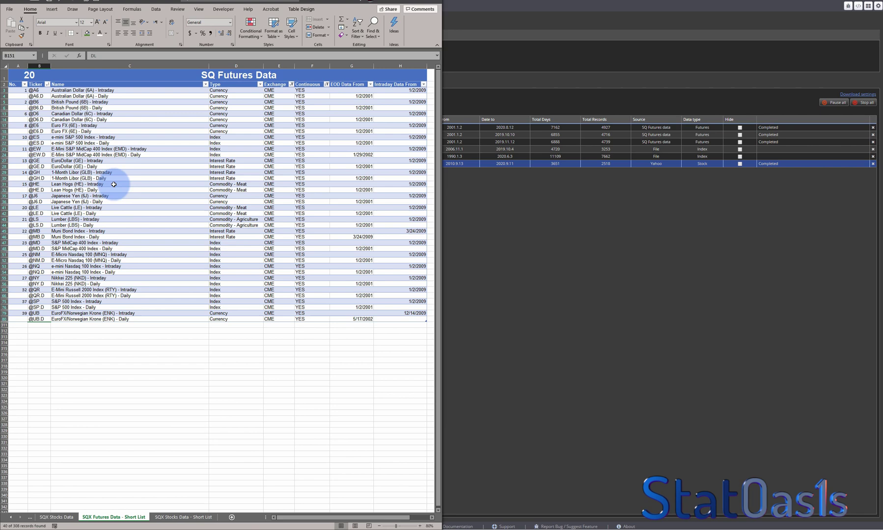
Step: Switch to StrategyQuant X and open the find-data dialog for the SQ Futures data source in the Data Manager
left_click(512, 364)
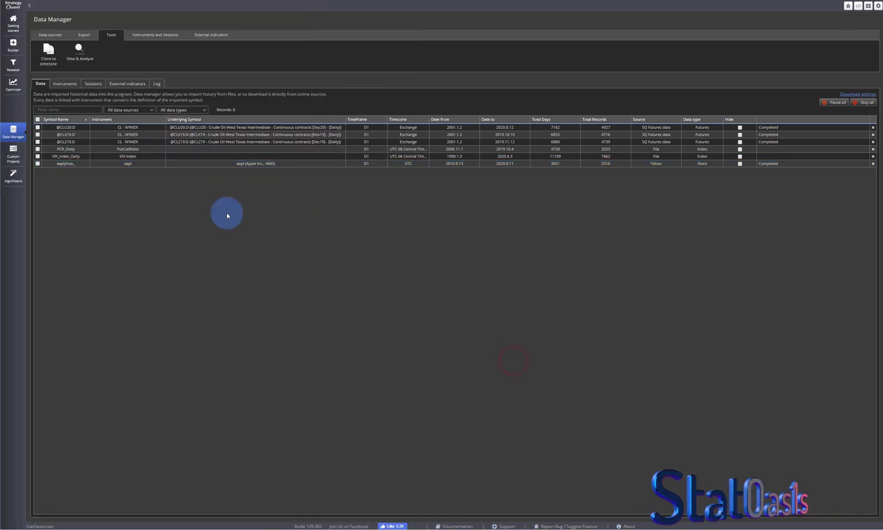
left_click(55, 36)
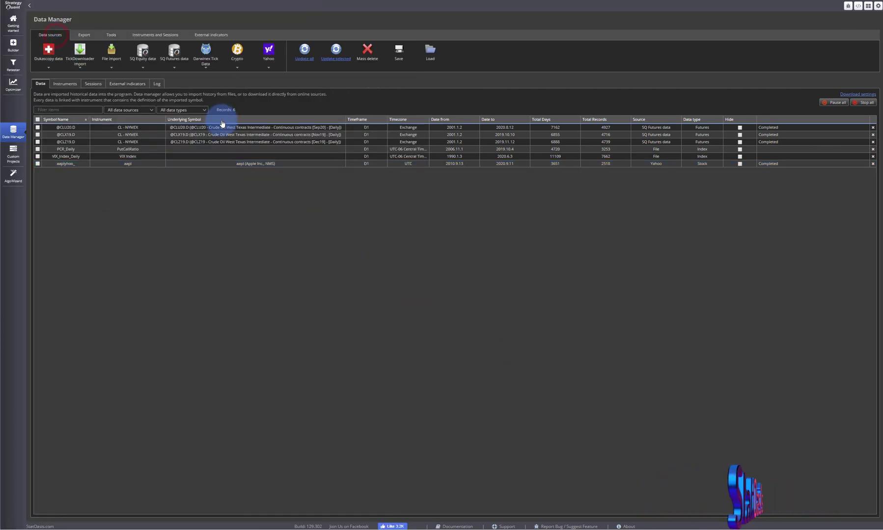
left_click(174, 66)
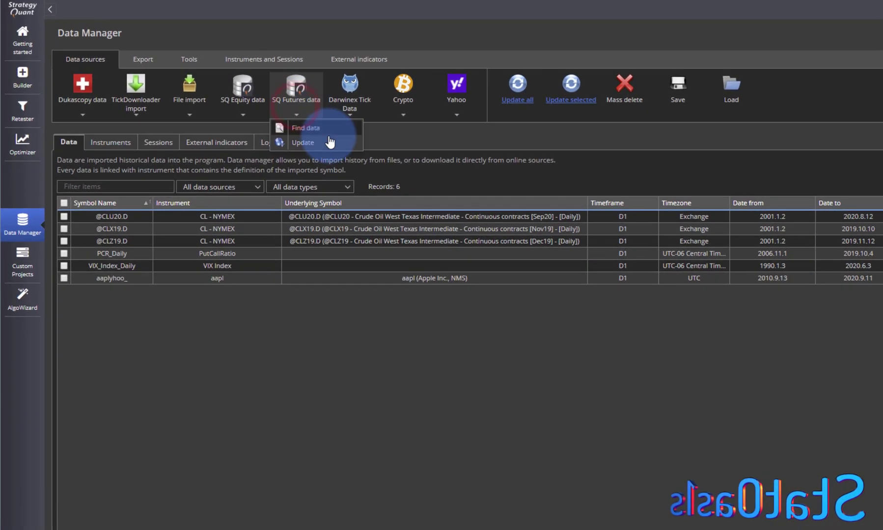
left_click(332, 129)
left_click(703, 371)
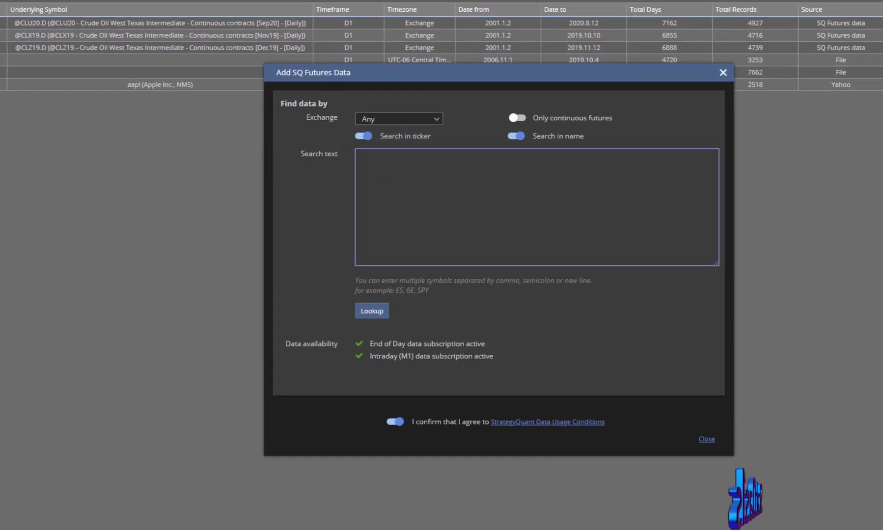
key("alt+Tab")
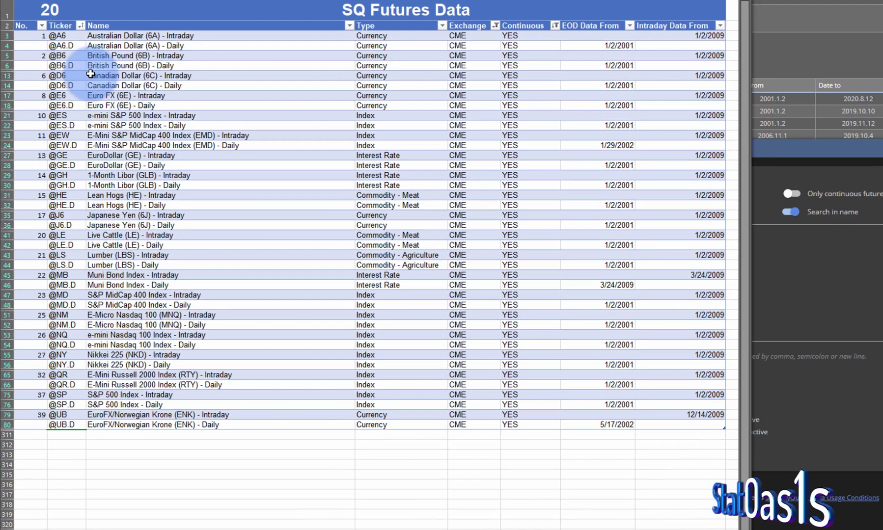
left_click_drag(66, 37, 73, 210)
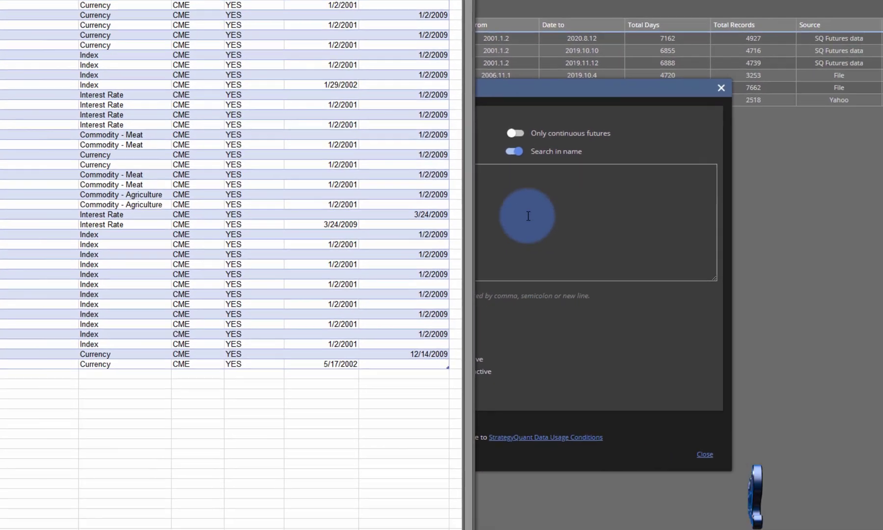
left_click(801, 270)
key("ctrl+v")
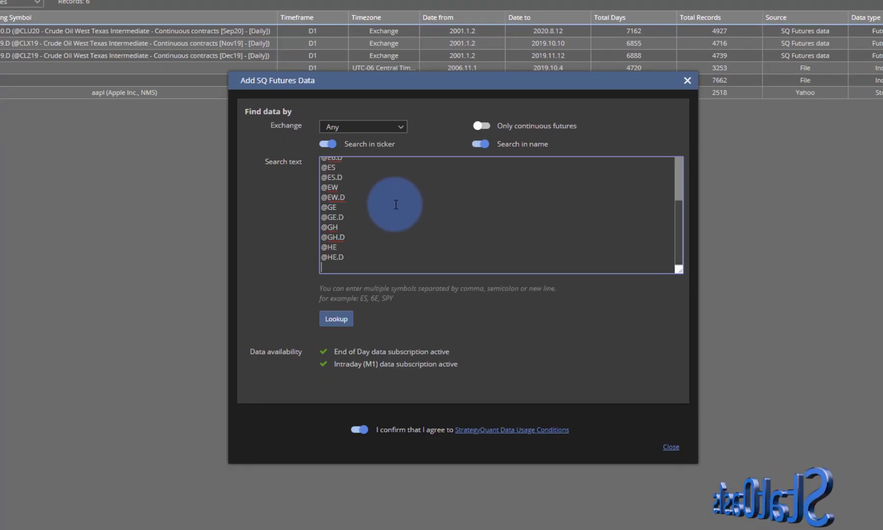
scroll(374, 232, "up", 3)
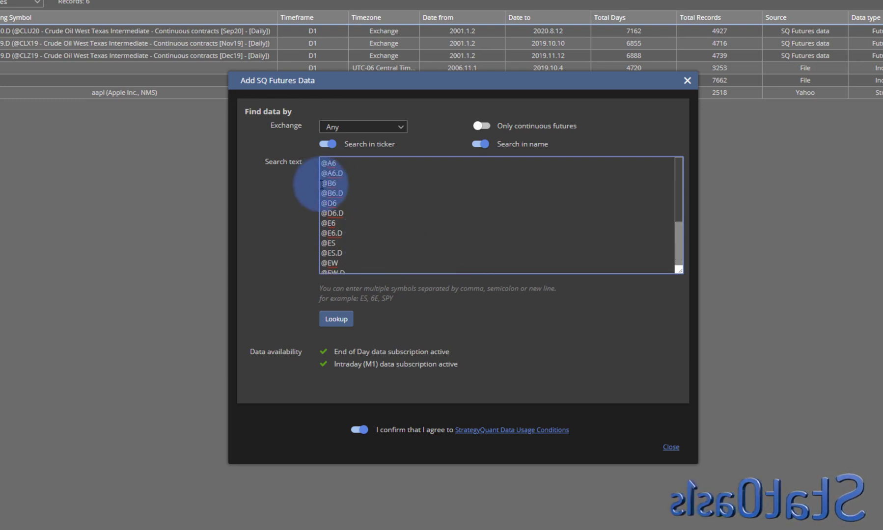
left_click(483, 126)
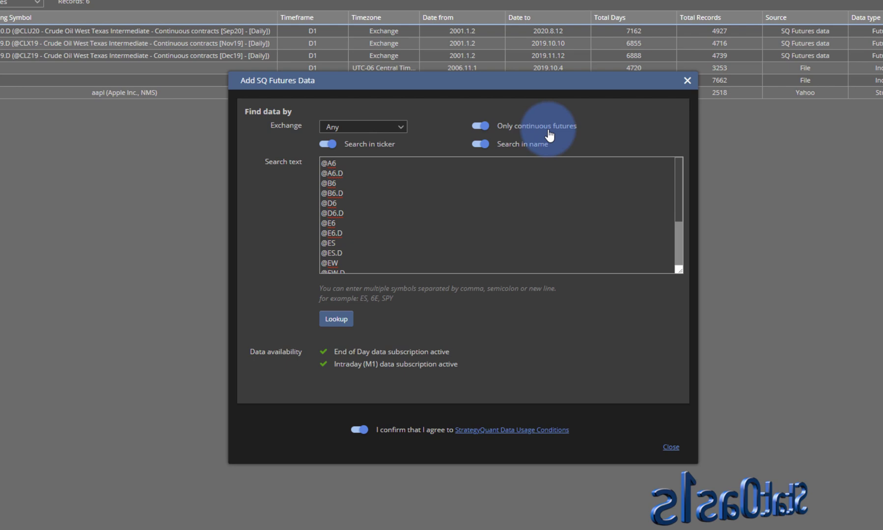
left_click(331, 321)
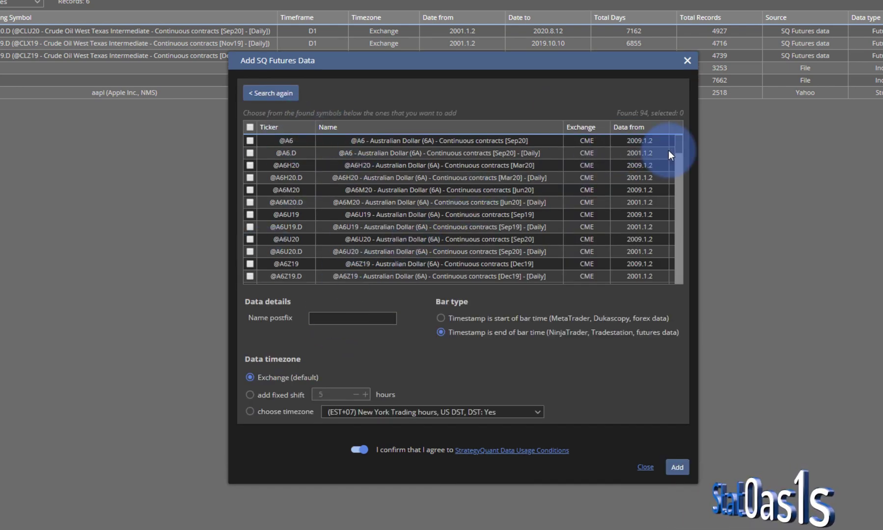
mouse_move(680, 143)
left_mouse_down()
mouse_move(677, 278)
mouse_move(687, 137)
left_mouse_up()
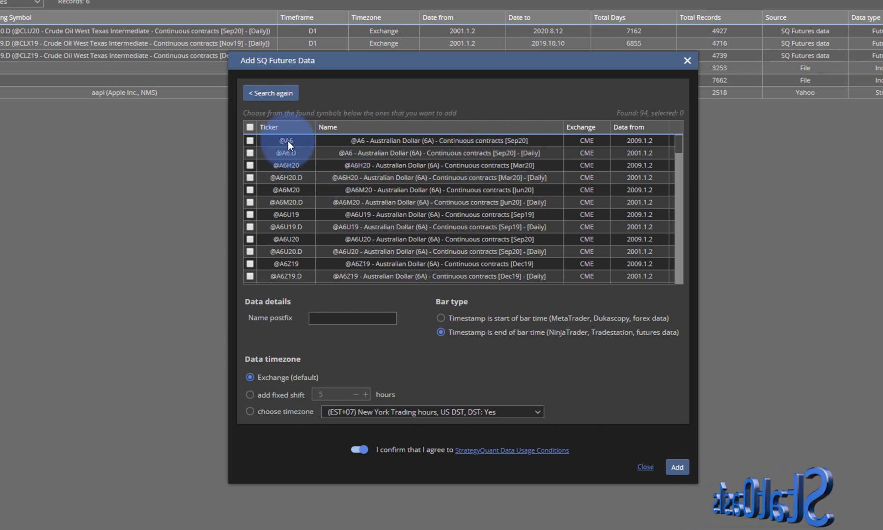
left_click(250, 141)
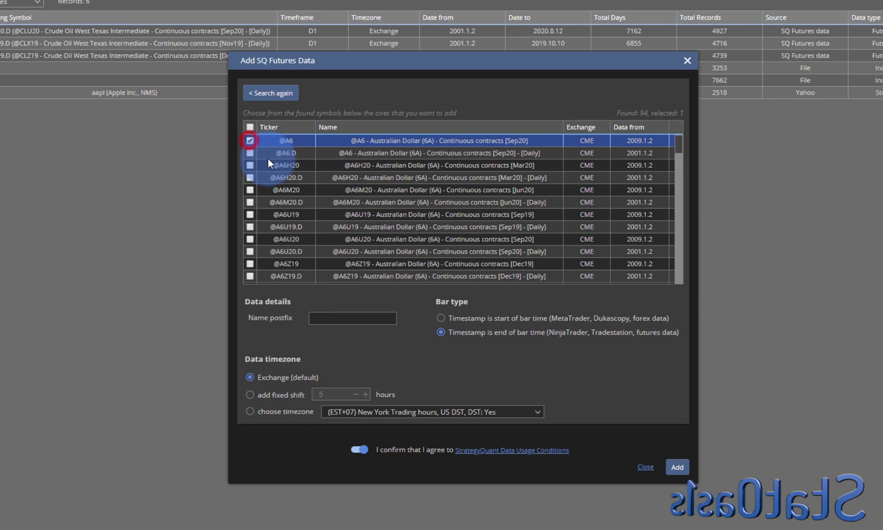
left_click(250, 153)
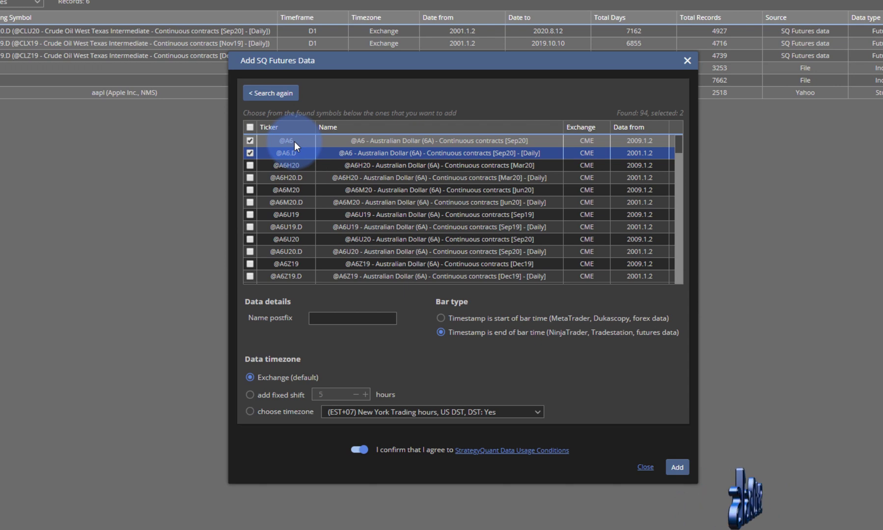
scroll(297, 166, "down", 3)
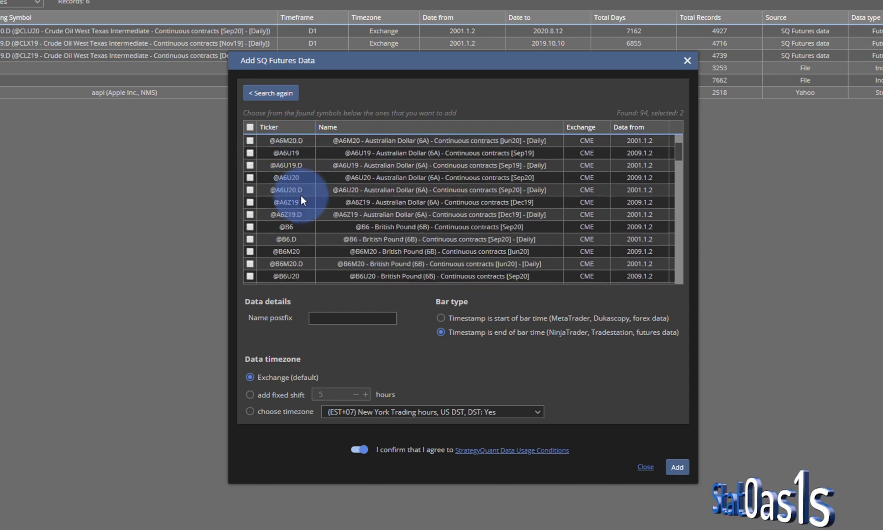
left_click(297, 226)
left_click(249, 226)
left_click(250, 239)
scroll(312, 240, "down", 1)
scroll(312, 240, "down", 3)
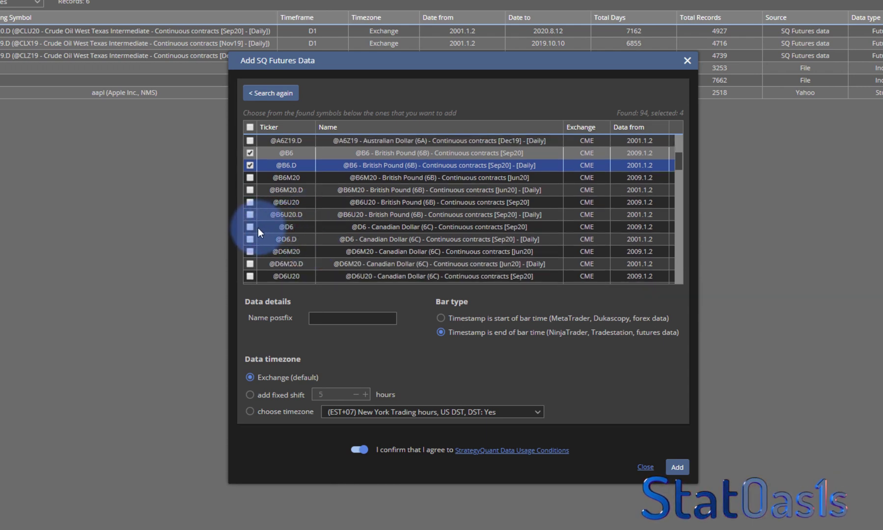
left_click(250, 227)
left_click(250, 239)
scroll(295, 247, "down", 1)
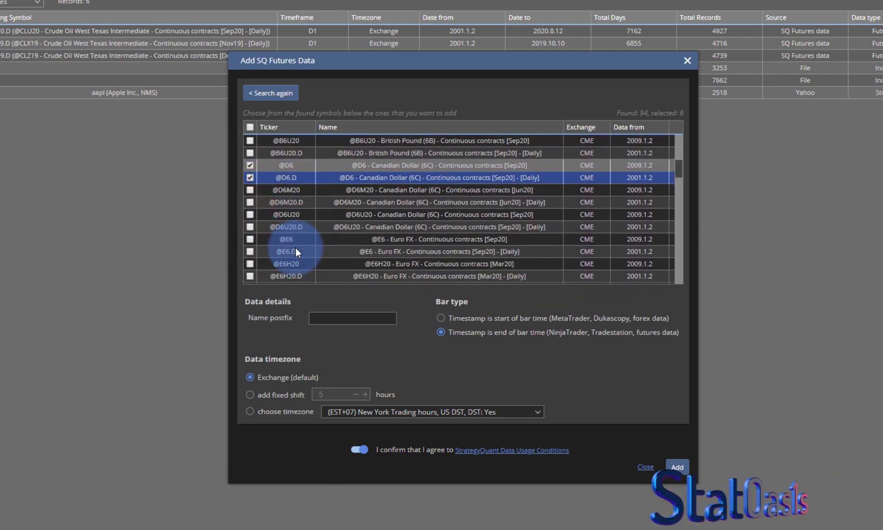
left_click(250, 239)
left_click(250, 252)
scroll(311, 241, "down", 1)
scroll(311, 241, "down", 3)
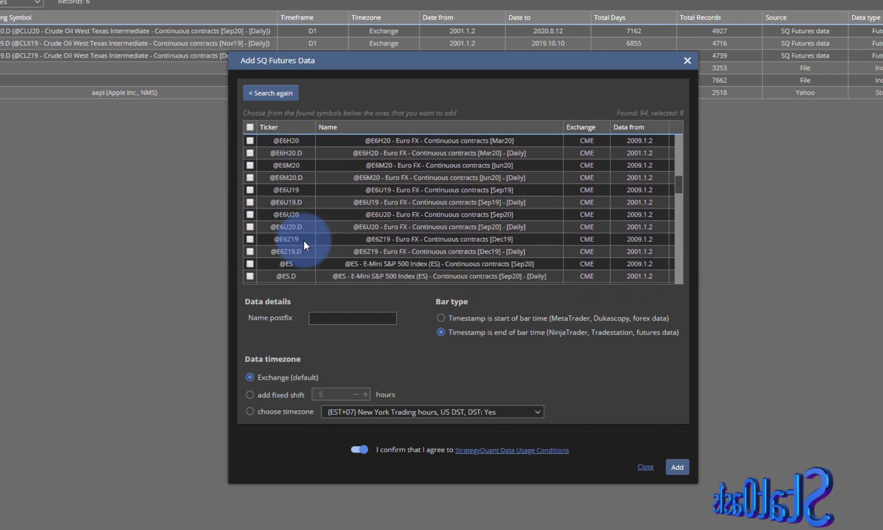
scroll(304, 240, "down", 1)
left_click(250, 239)
left_click(250, 251)
scroll(307, 241, "down", 1)
scroll(305, 241, "down", 3)
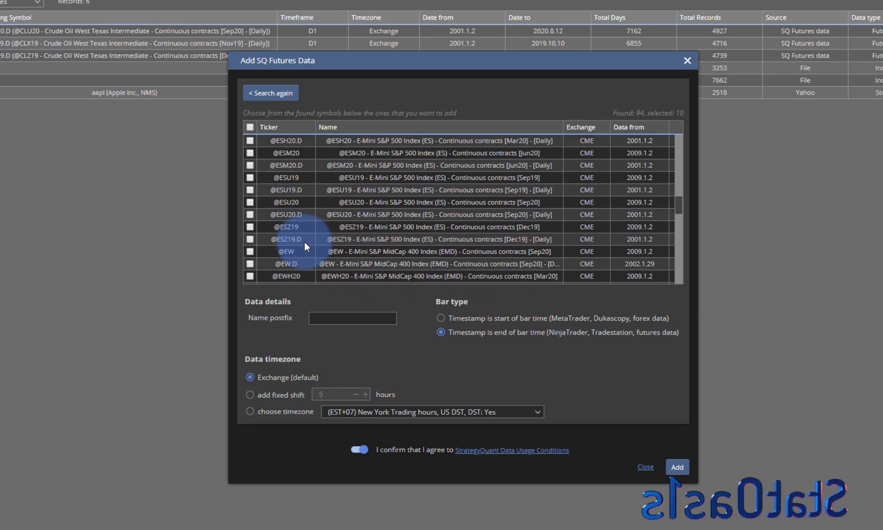
scroll(304, 241, "down", 1)
left_click(250, 239)
left_click(249, 251)
scroll(297, 244, "down", 1)
scroll(297, 244, "down", 6)
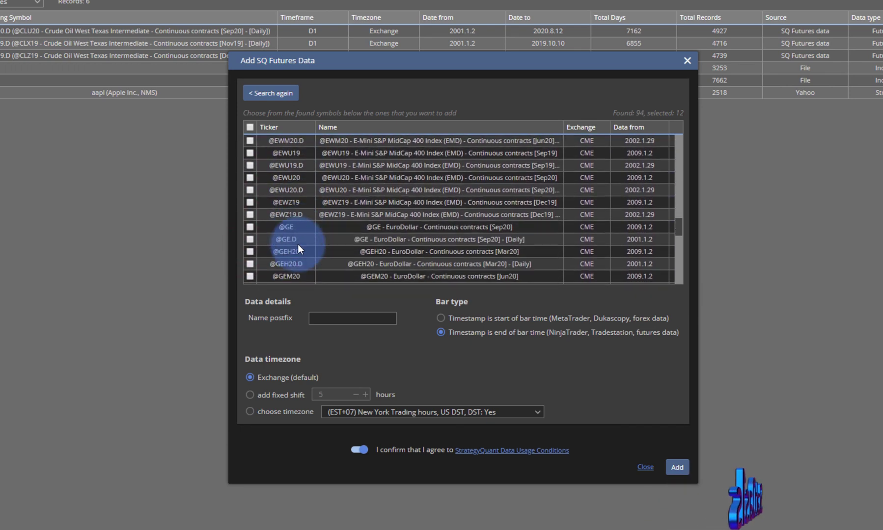
left_click(250, 226)
left_click(250, 239)
scroll(296, 234, "down", 2)
scroll(296, 235, "down", 3)
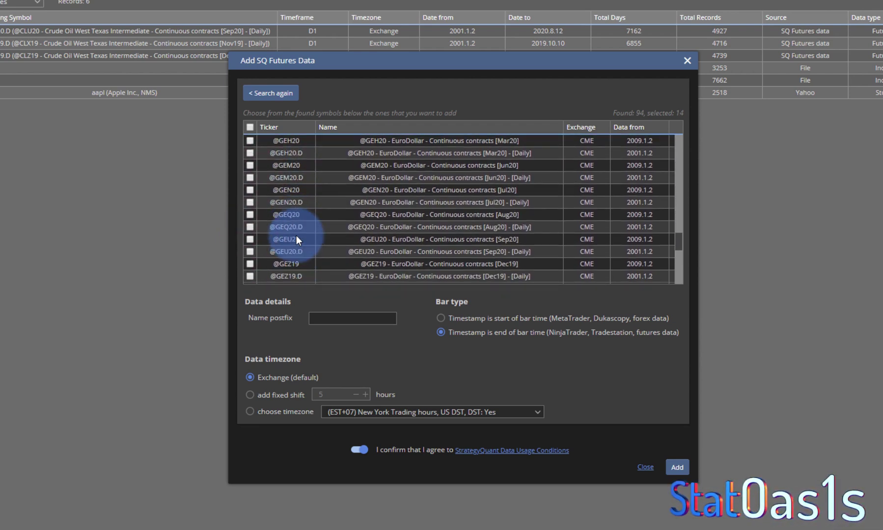
scroll(296, 235, "down", 3)
left_click(250, 227)
left_click(249, 239)
Step: Check the rest of the found symbols and add the selected futures with the exchange timezone and end-of-bar timestamps
scroll(285, 238, "down", 3)
scroll(285, 238, "down", 6)
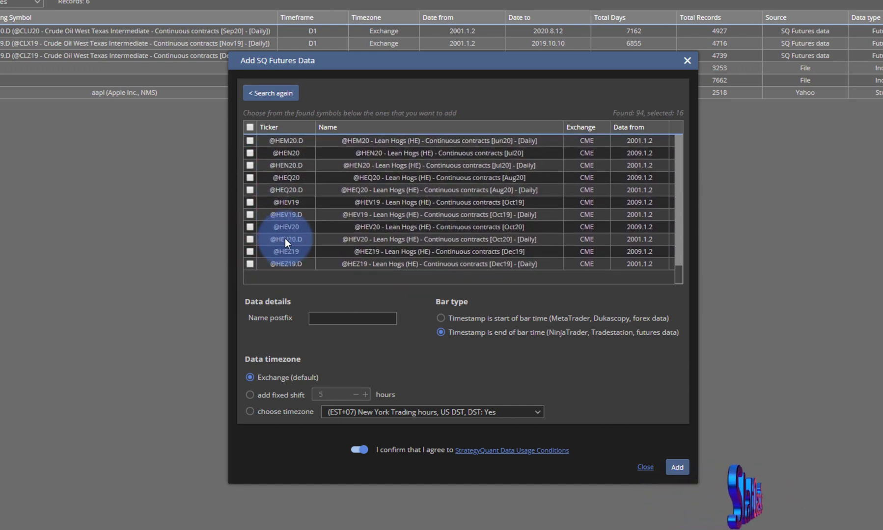
scroll(303, 209, "up", 2)
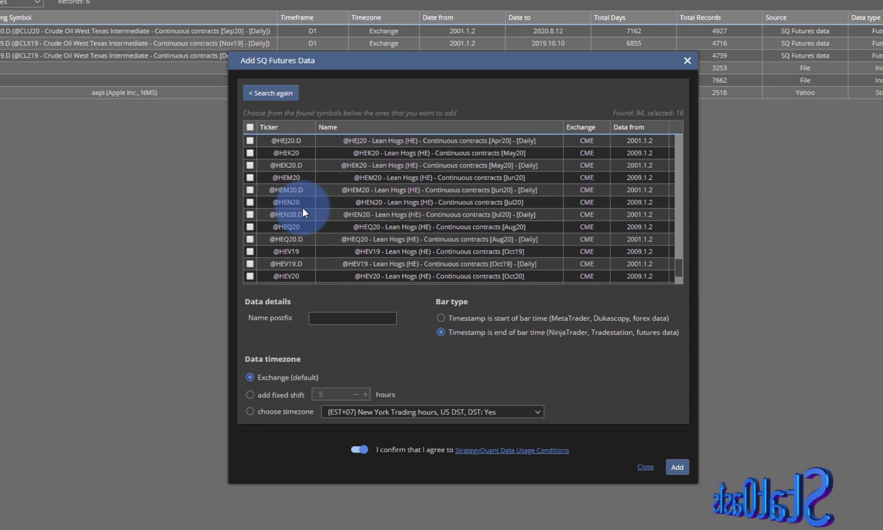
scroll(303, 209, "up", 3)
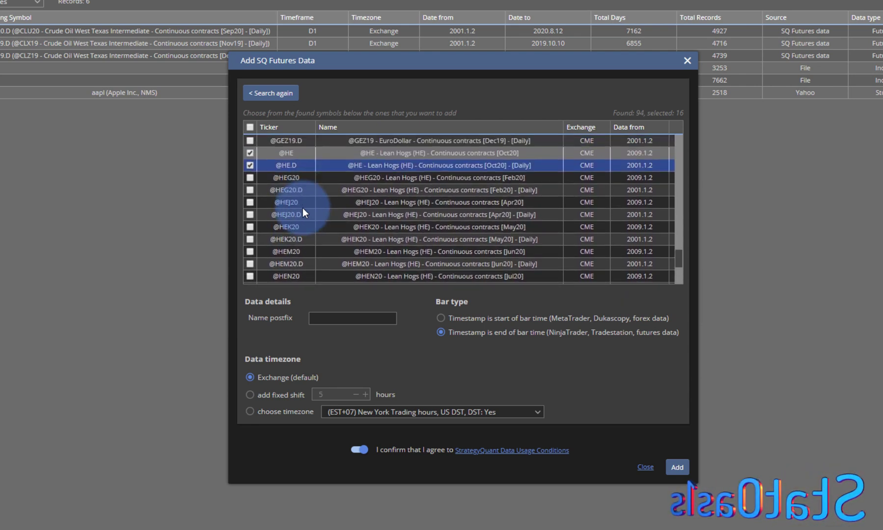
scroll(326, 231, "down", 3)
scroll(332, 238, "down", 2)
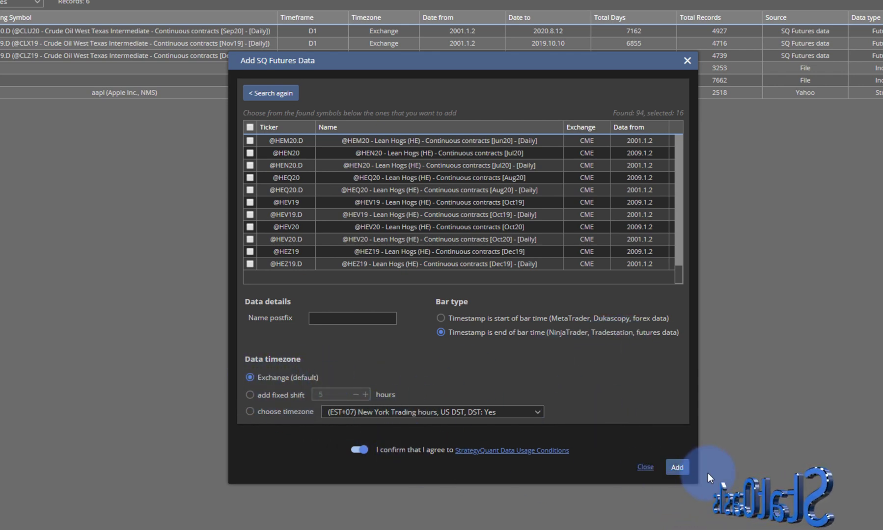
left_click(677, 467)
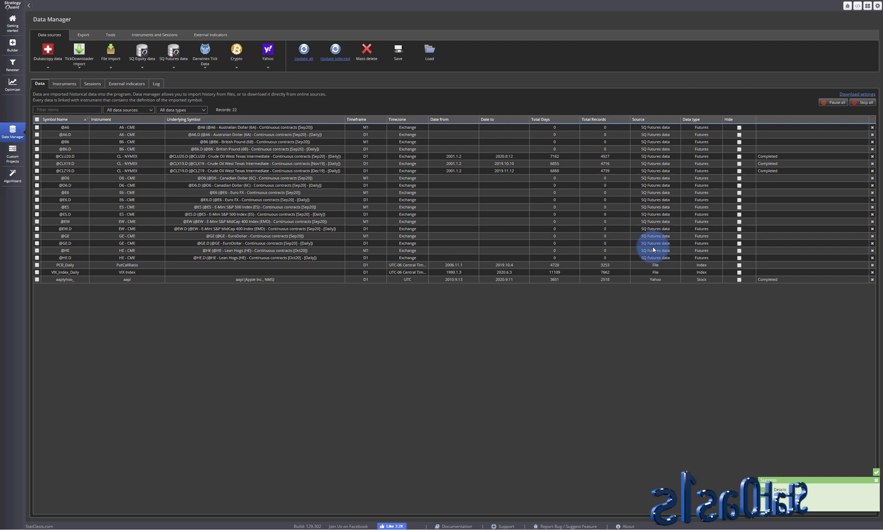
Step: Select all symbols except PCR_Daily, VIX_Index_Daily and the Yahoo aapl symbol, and download the SQ Futures data for them
left_click(37, 120)
left_click(37, 265)
left_click(37, 272)
left_click(37, 279)
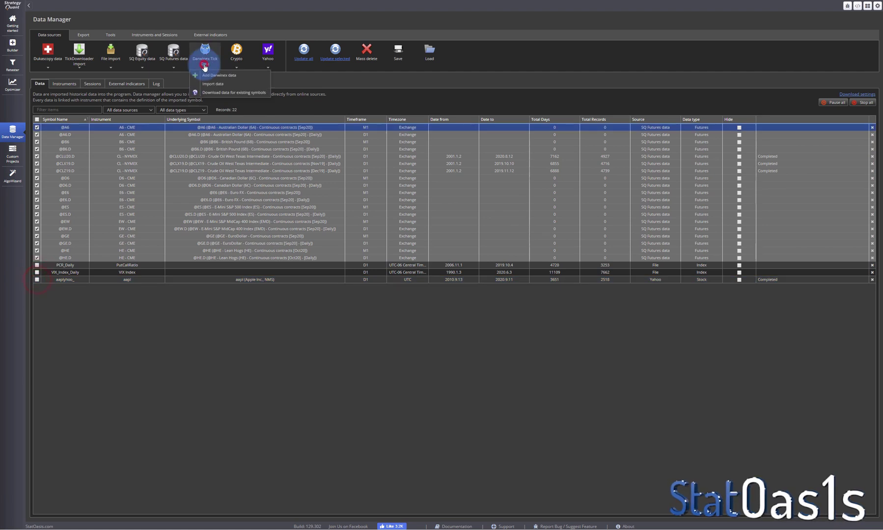
left_click(204, 67)
left_click(174, 82)
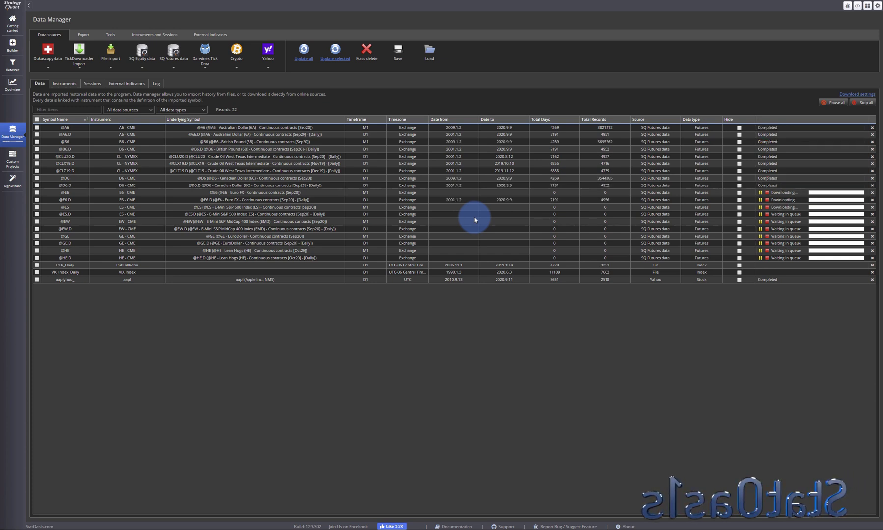
Step: Compare the data list with the Instruments list and view the VIX Index instrument's specification, closing it without saving
left_click(372, 129)
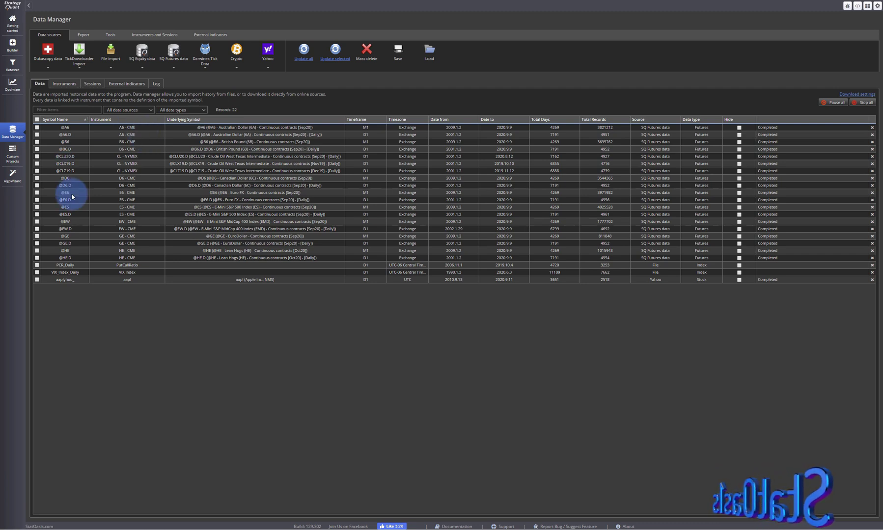
left_click(61, 85)
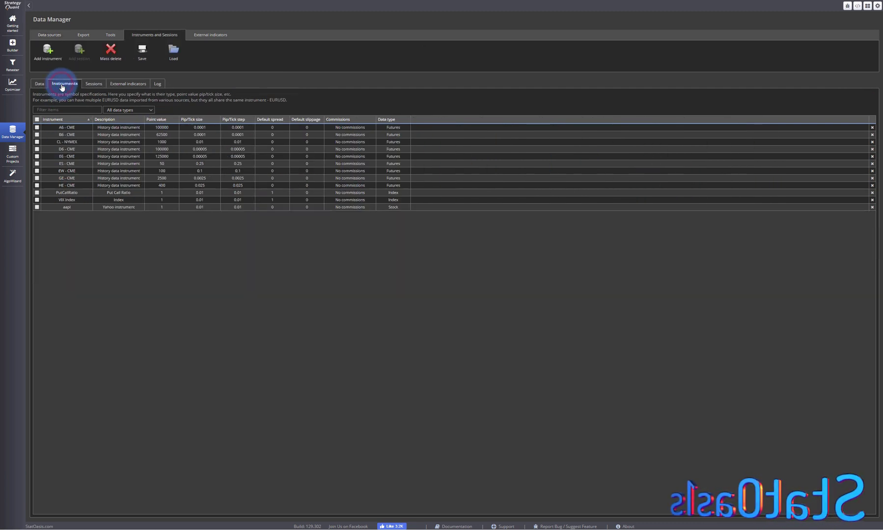
left_click(41, 85)
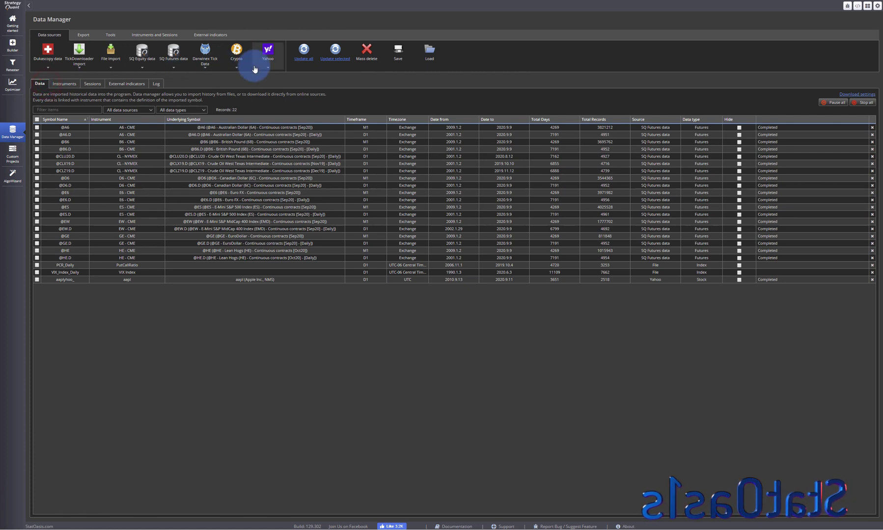
left_click(65, 85)
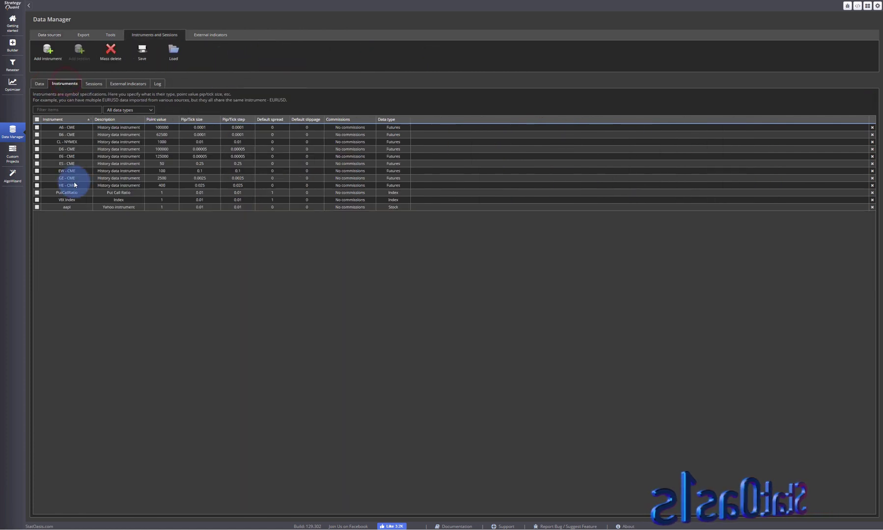
left_click(61, 199)
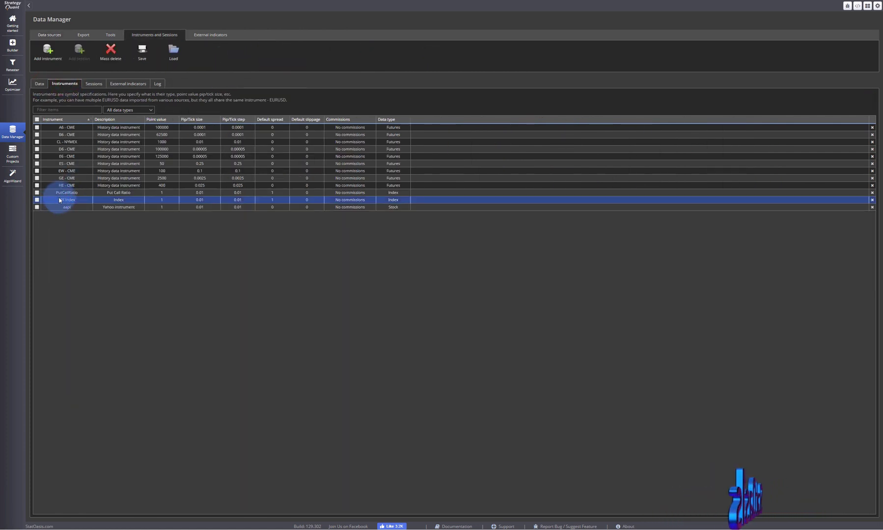
double_click(65, 200)
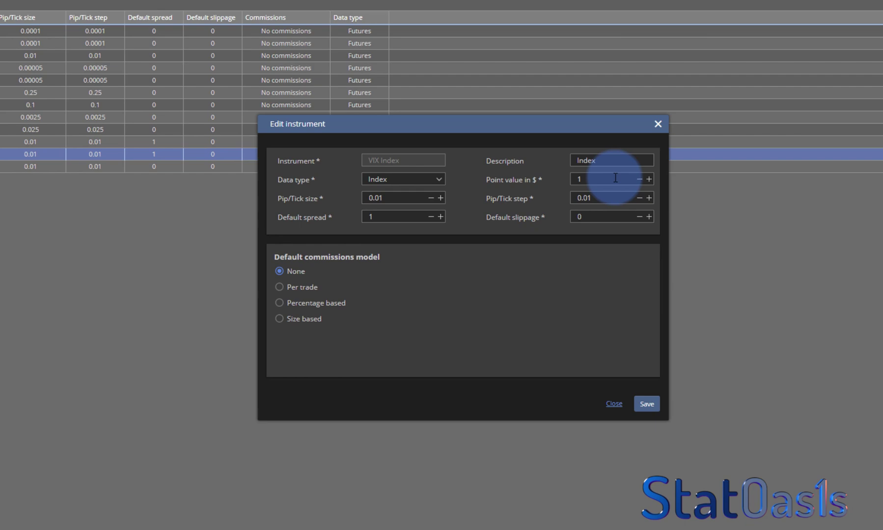
left_click(615, 403)
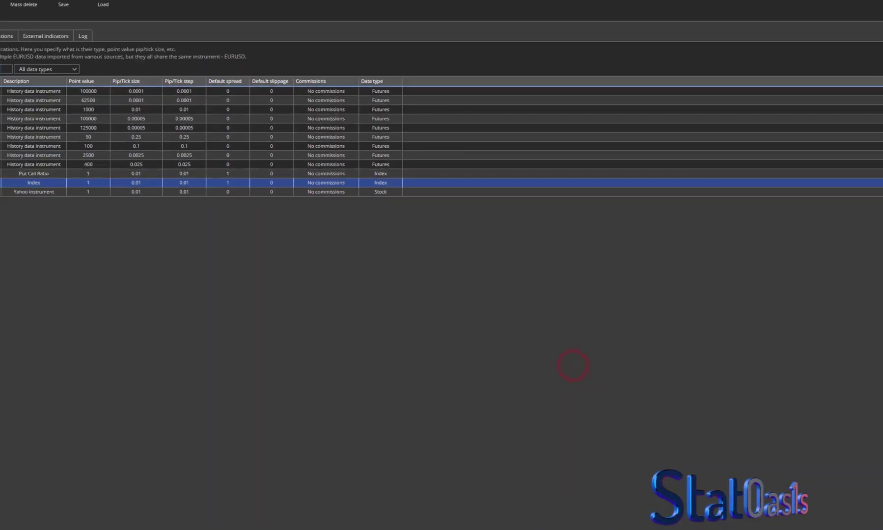
Step: Mark the VIX_Index_Daily symbol in the data list and view the file import options
left_click(39, 84)
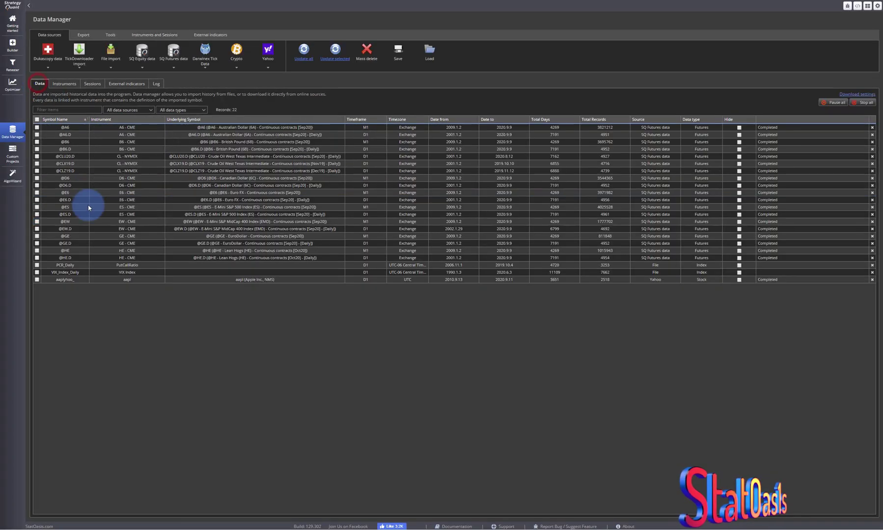
left_click(61, 273)
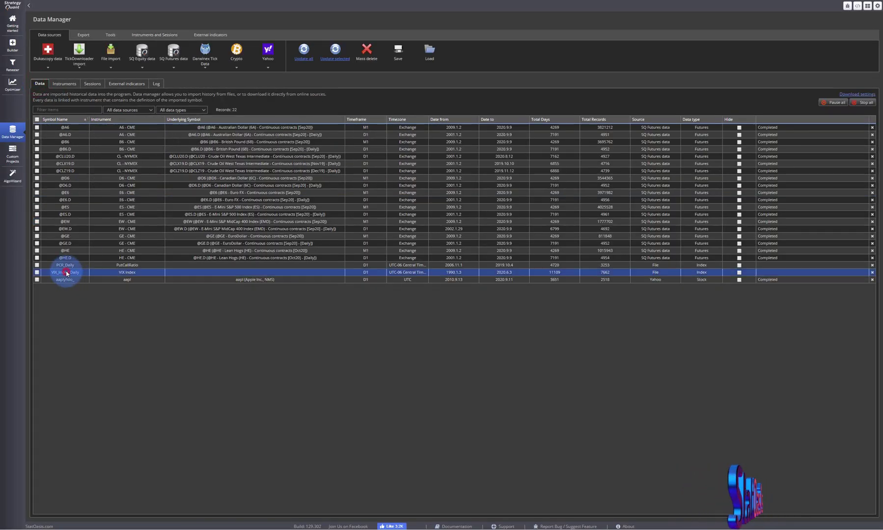
left_click(37, 272)
left_click(111, 57)
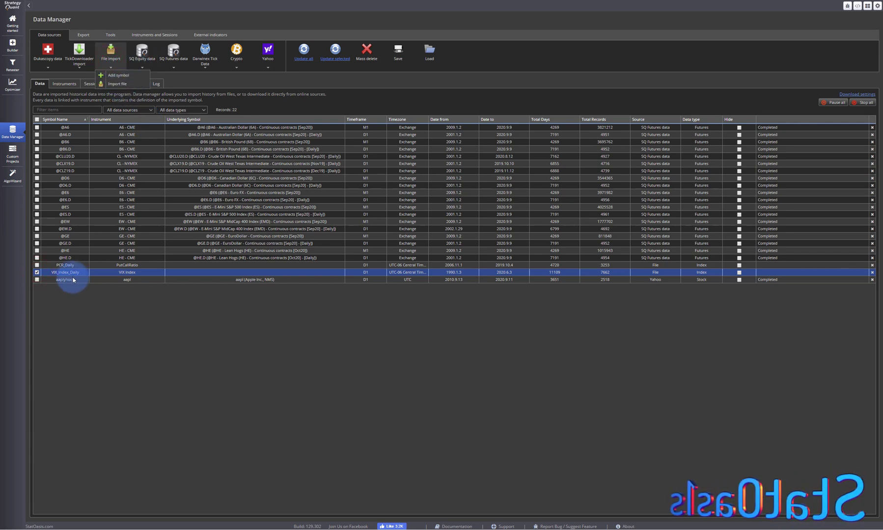
left_click(83, 302)
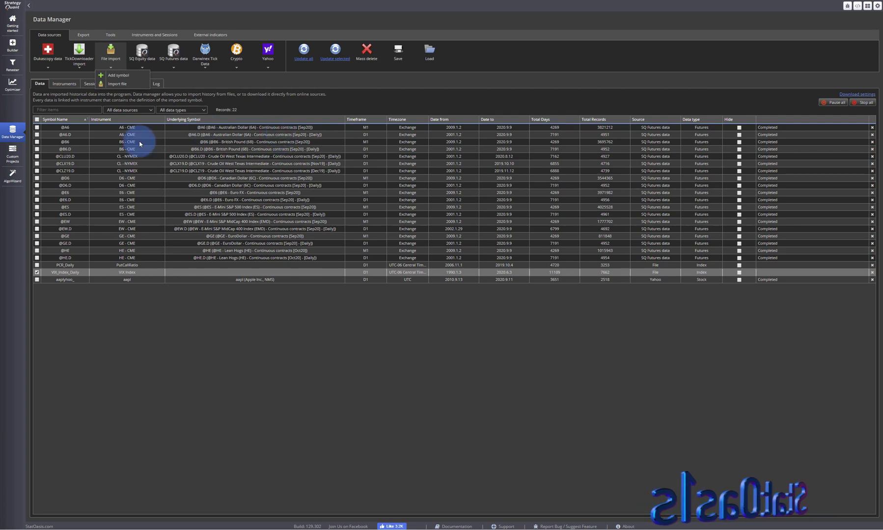
Step: Examine the point value, tick size and tick step of the ES - CME instrument
left_click(70, 84)
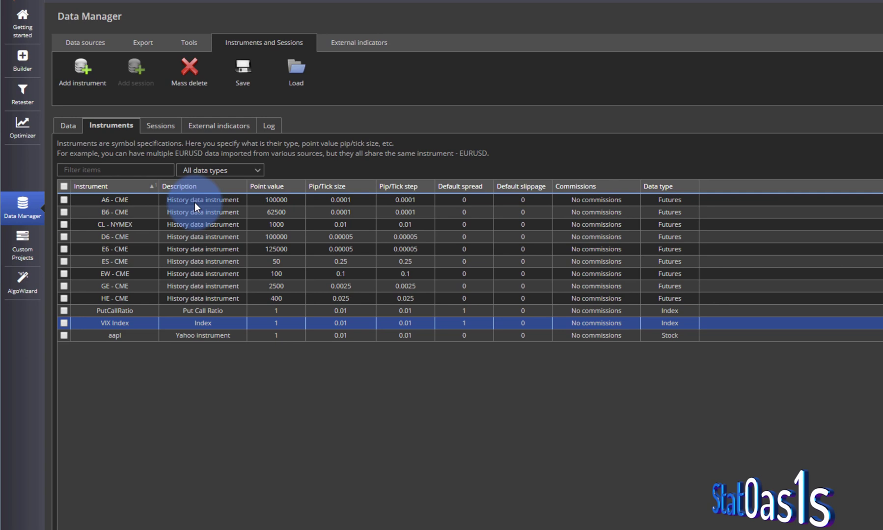
left_click(286, 261)
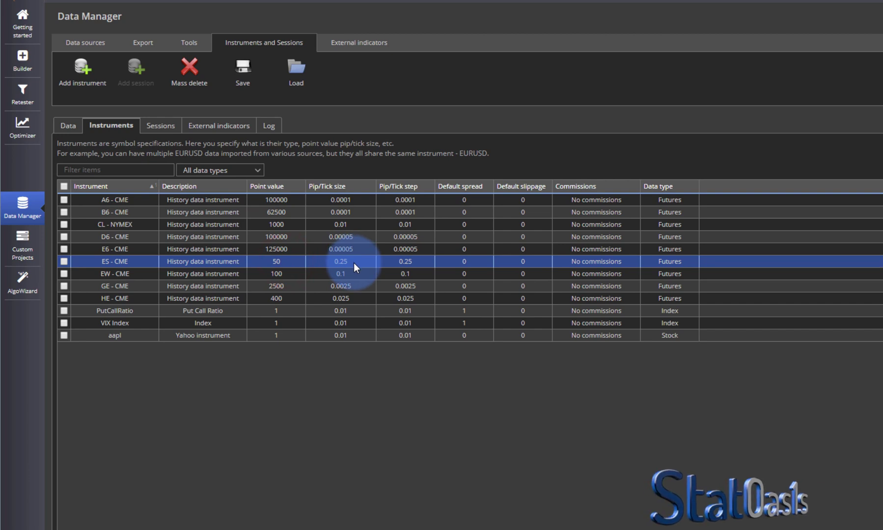
left_click(407, 260)
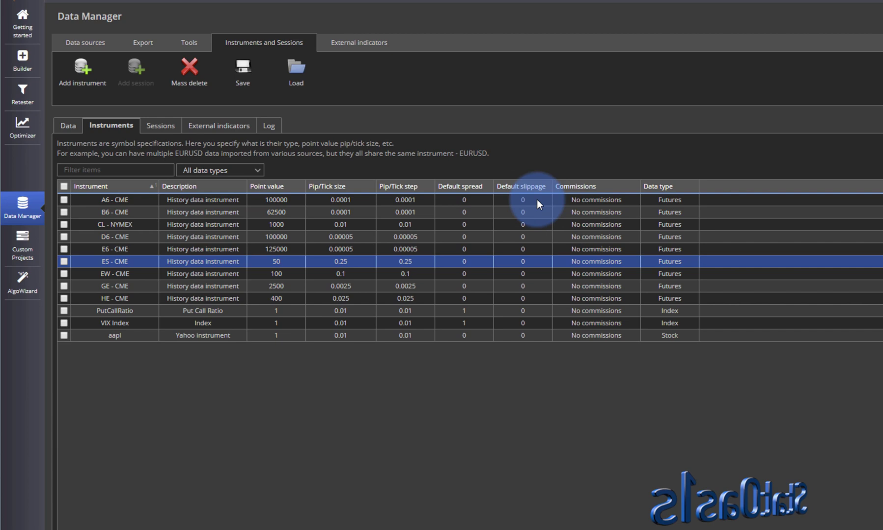
Step: Set the A6 - CME instrument's default slippage to 1 and its commission to 2.5 per trade, and save it
double_click(105, 200)
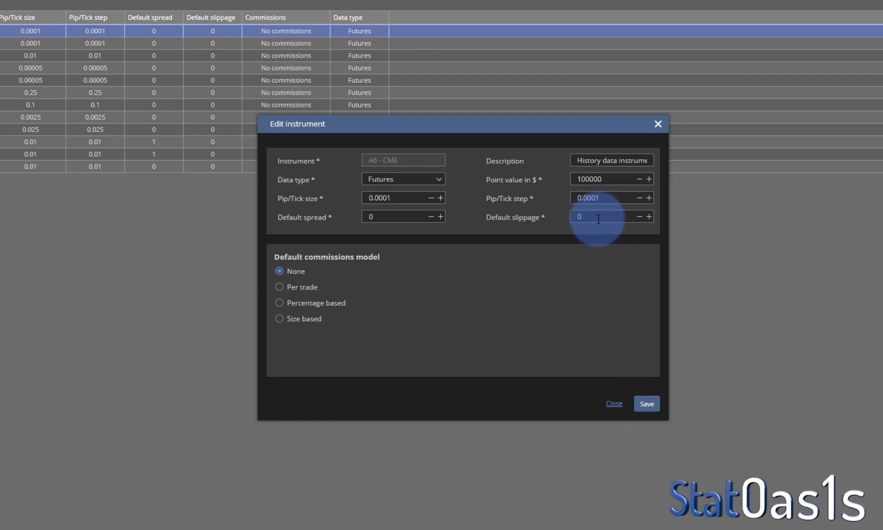
left_click(290, 289)
left_click(508, 284)
type("2.5")
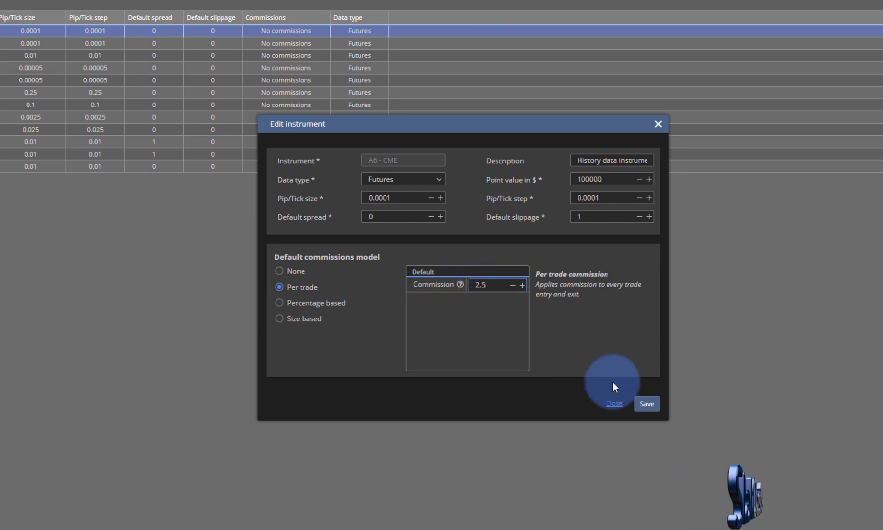
left_click(647, 404)
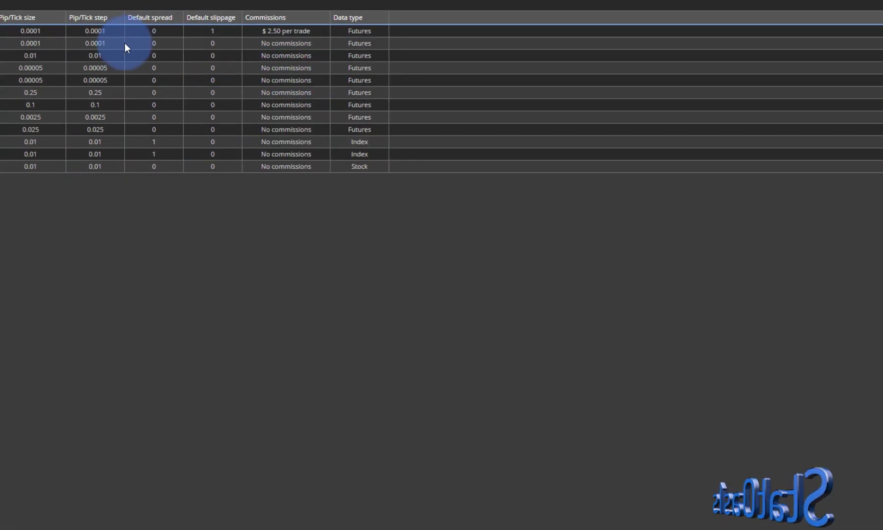
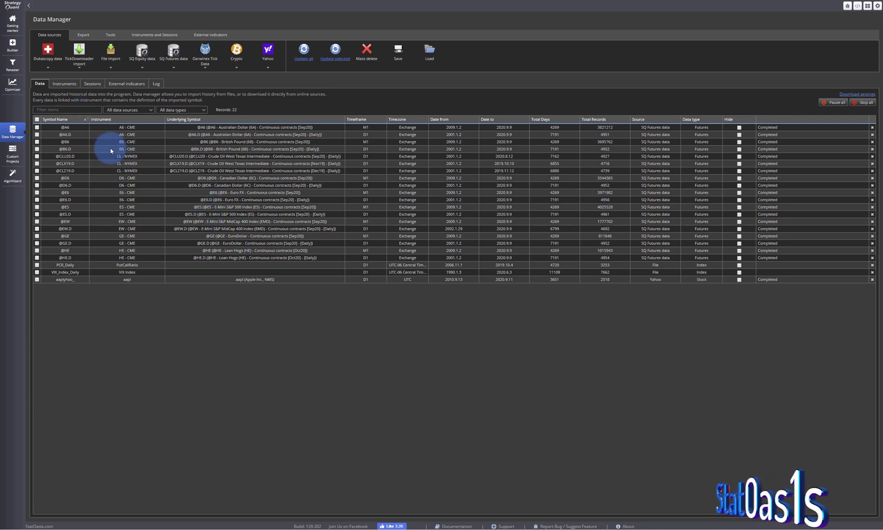
left_click(74, 156)
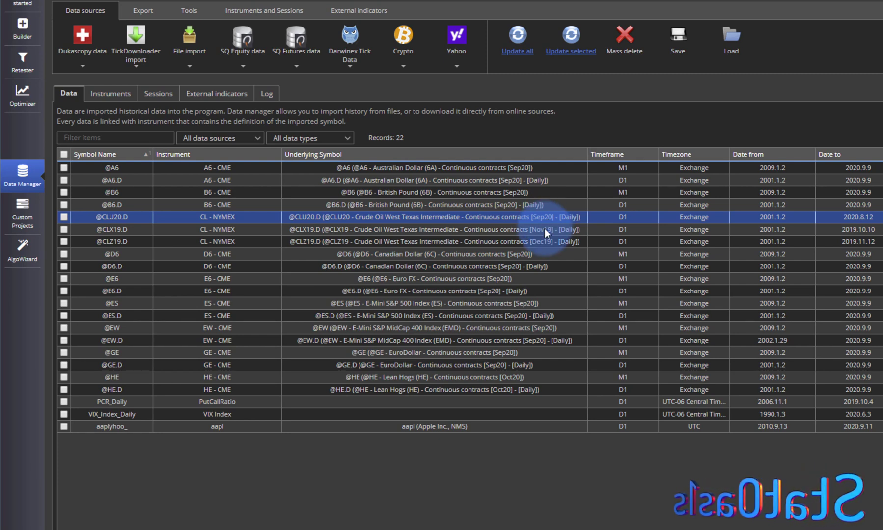
left_click(544, 228)
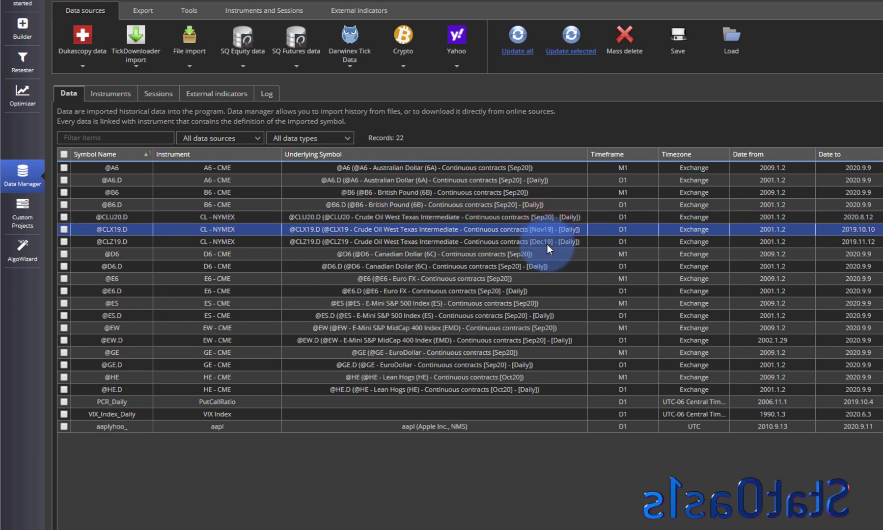
double_click(238, 216)
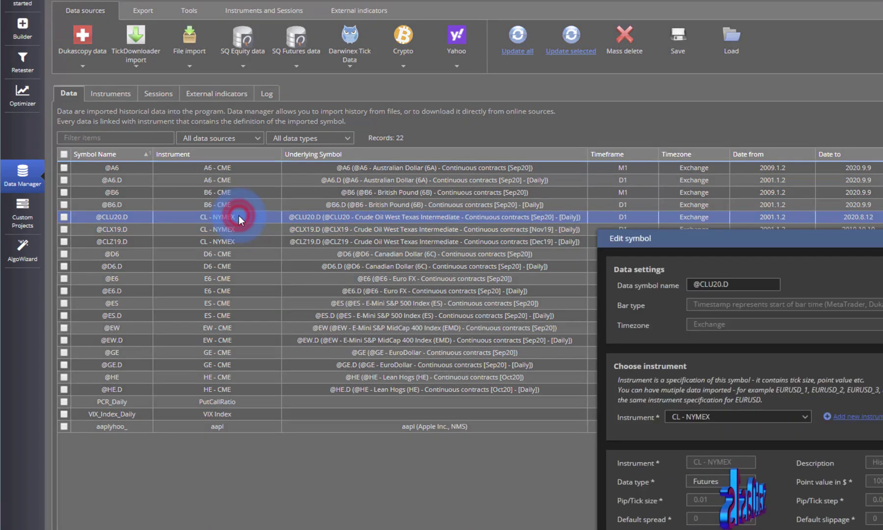
key("Escape")
left_click(117, 93)
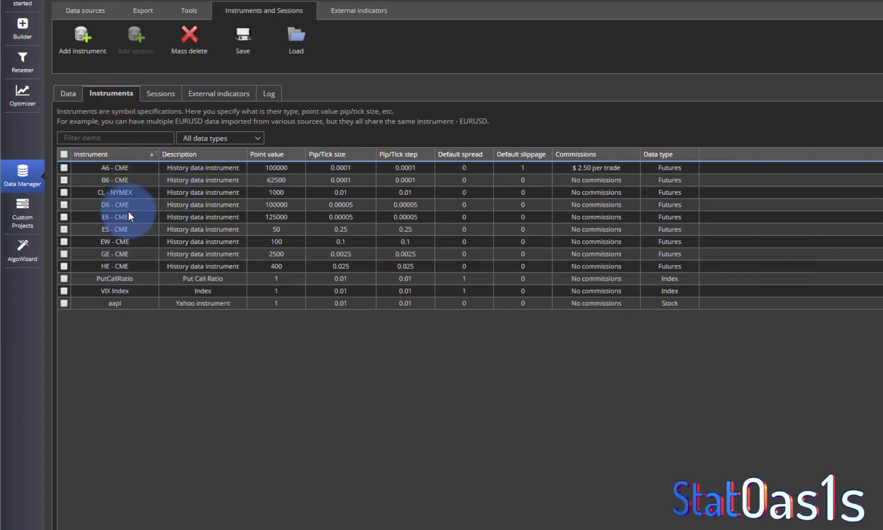
left_click(68, 93)
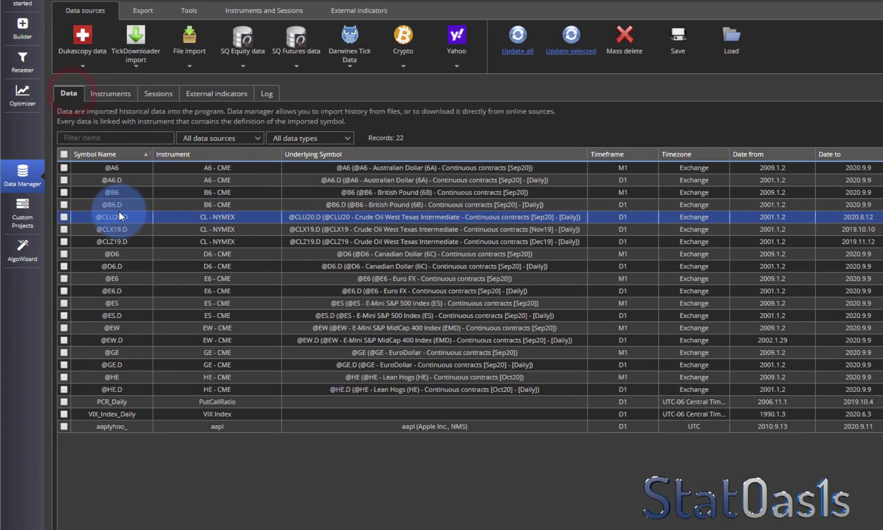
left_click(188, 12)
left_click(133, 37)
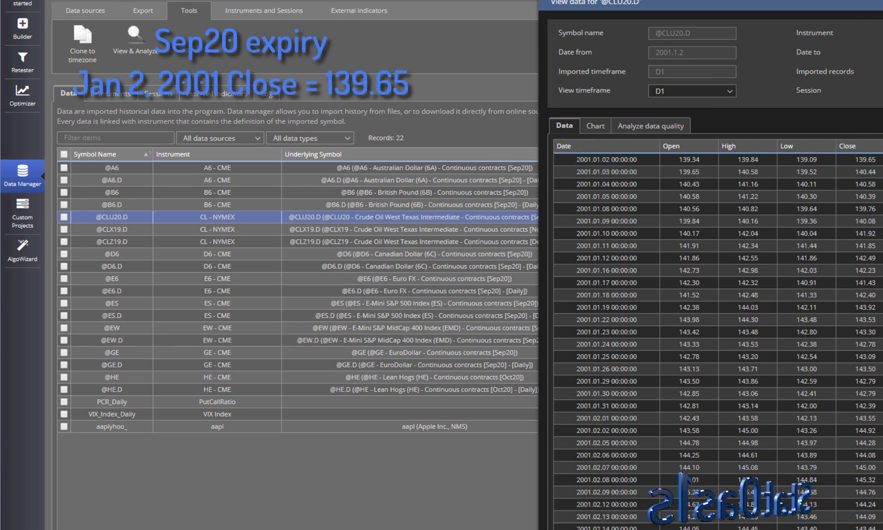
key("Escape")
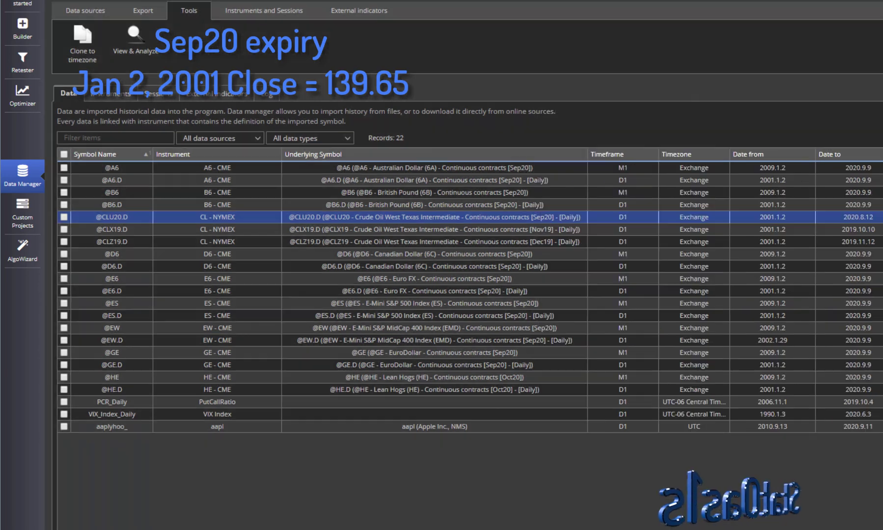
left_click(177, 226)
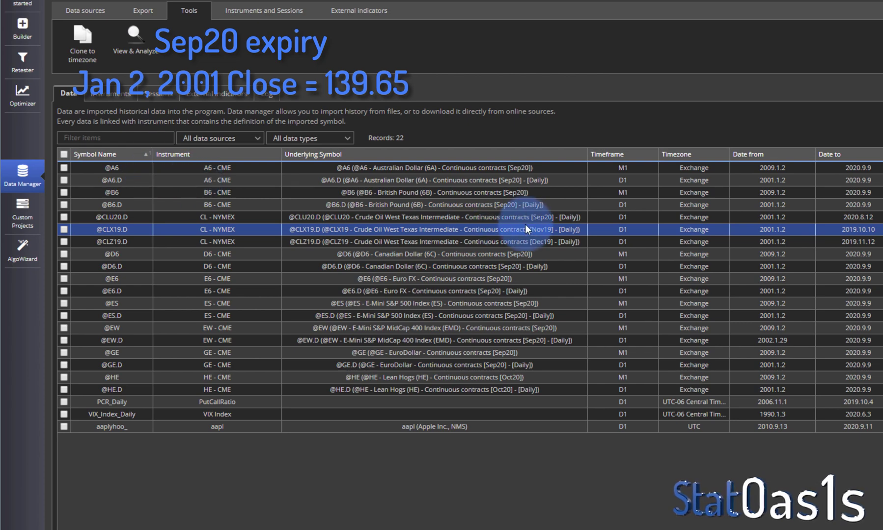
left_click(133, 40)
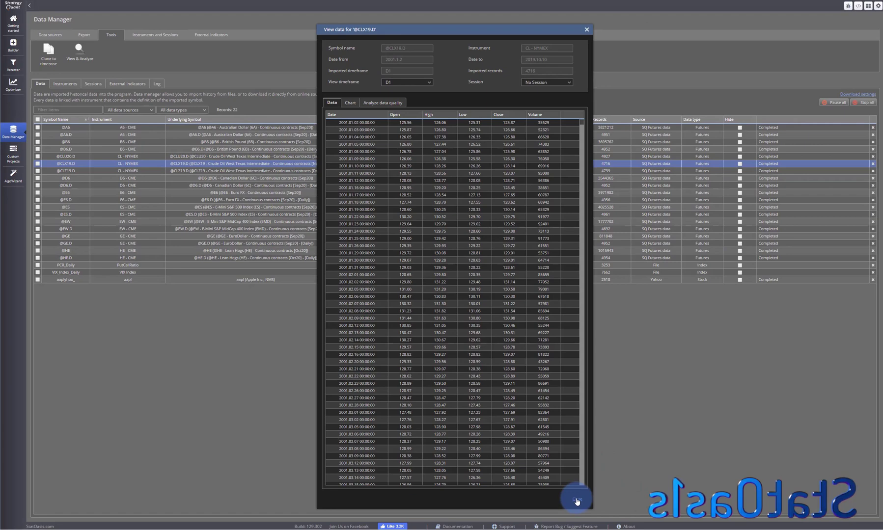
left_click(605, 522)
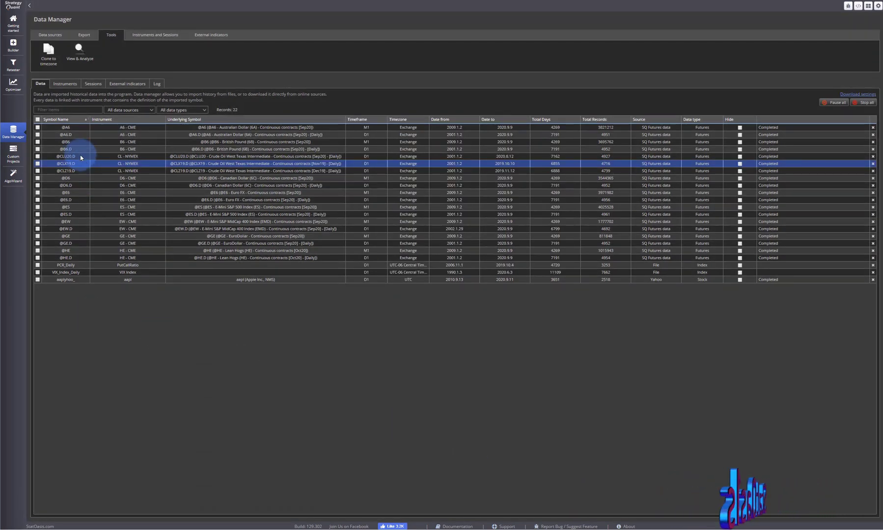
left_click(77, 127)
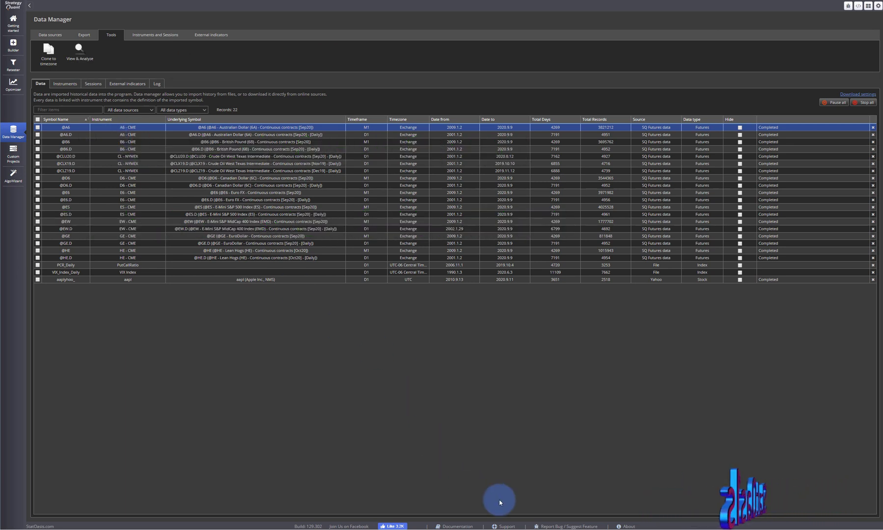
Step: Switch to Excel's SQX Stocks Data - Short List sheet and remove the stray entries in columns H and I
key("alt+Tab")
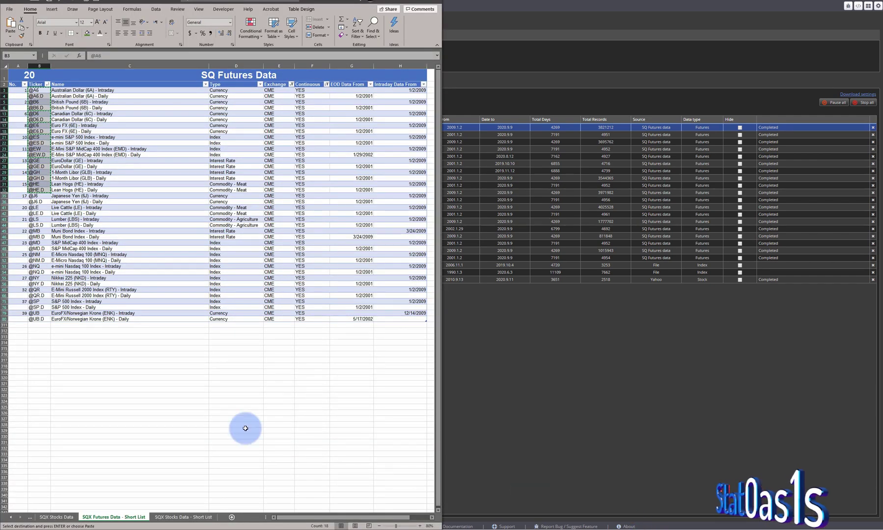
left_click(179, 518)
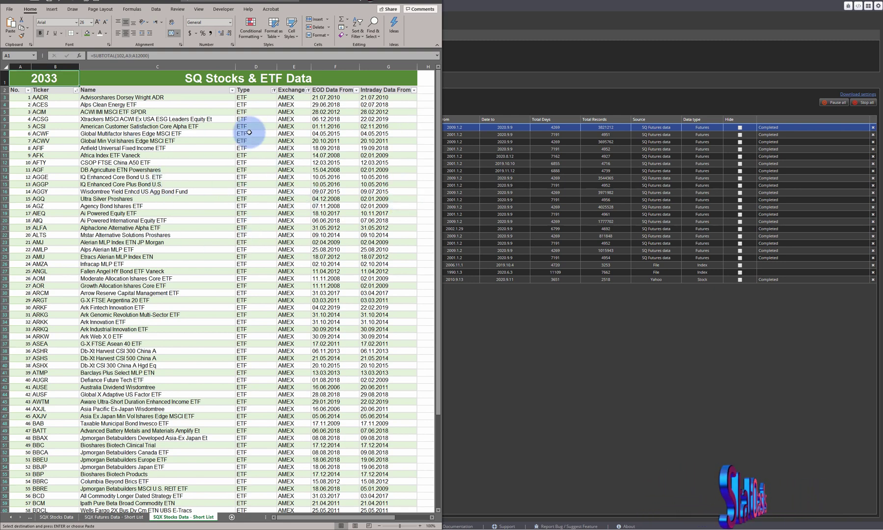
left_click(426, 98)
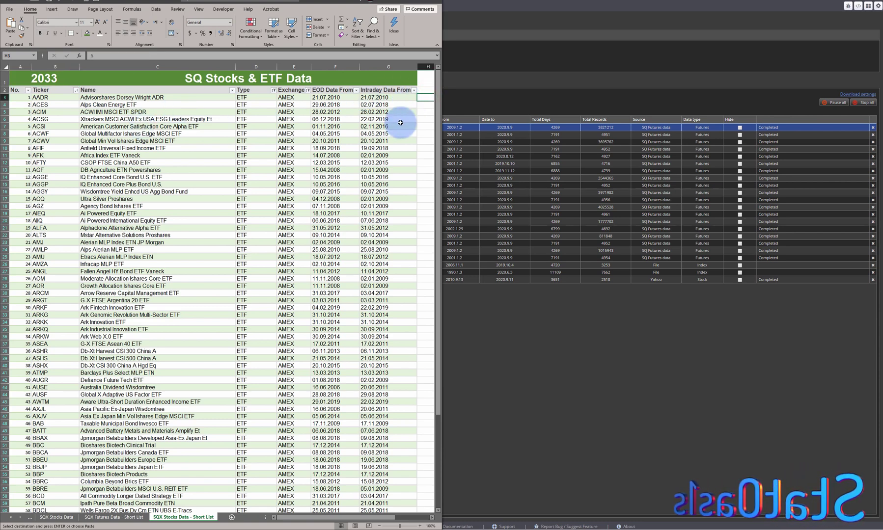
left_click_drag(298, 520, 315, 519)
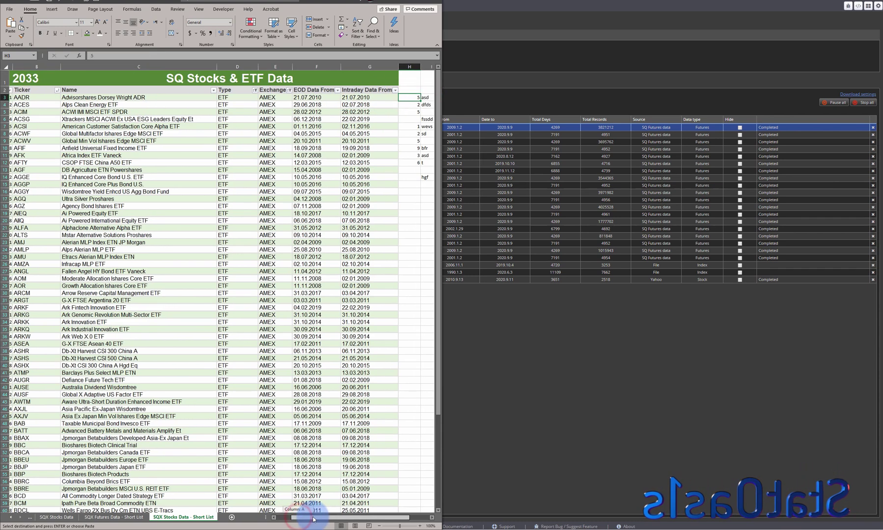
left_click_drag(413, 67, 427, 68)
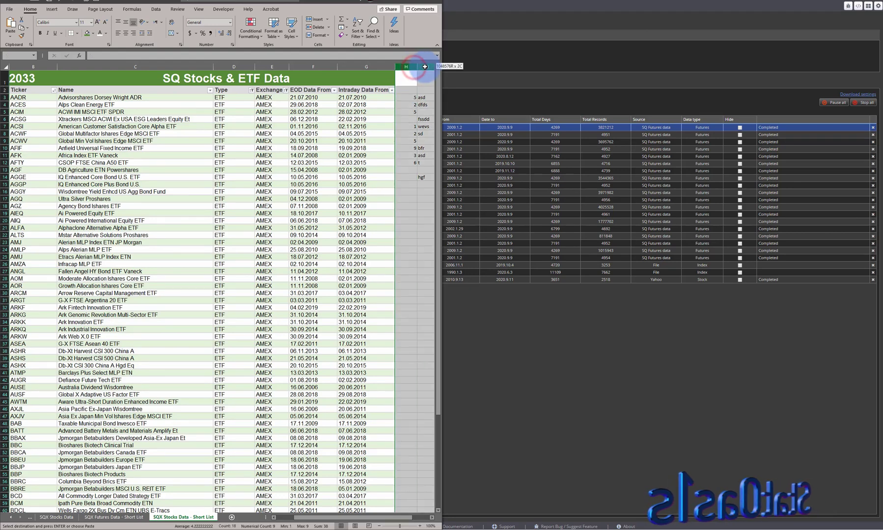
right_click(427, 68)
left_click(444, 133)
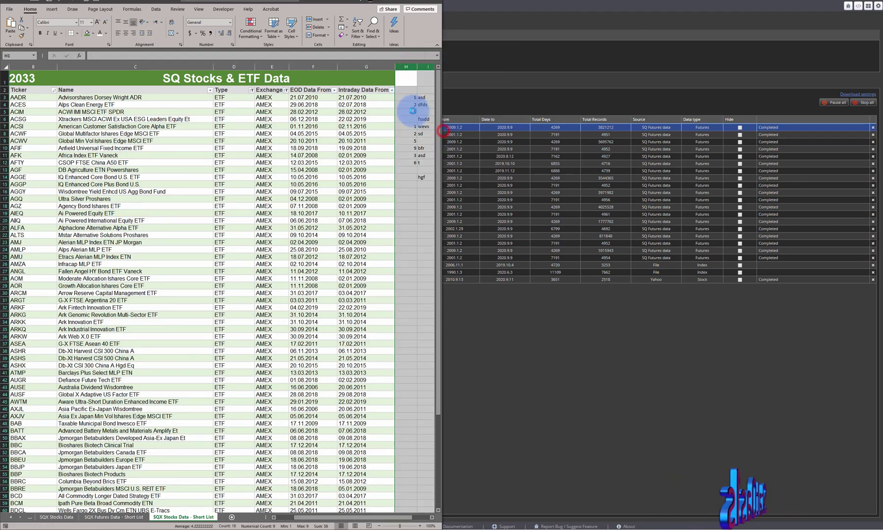
left_click(406, 97)
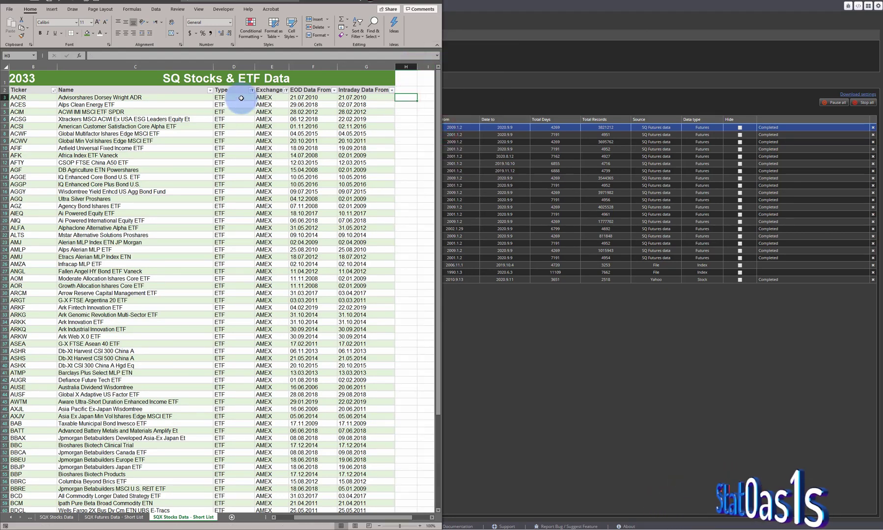
Step: Copy the tickers AFIF through AGGE from the stocks short list and switch back to StrategyQuant X
left_click_drag(22, 148, 35, 175)
key("ctrl+c")
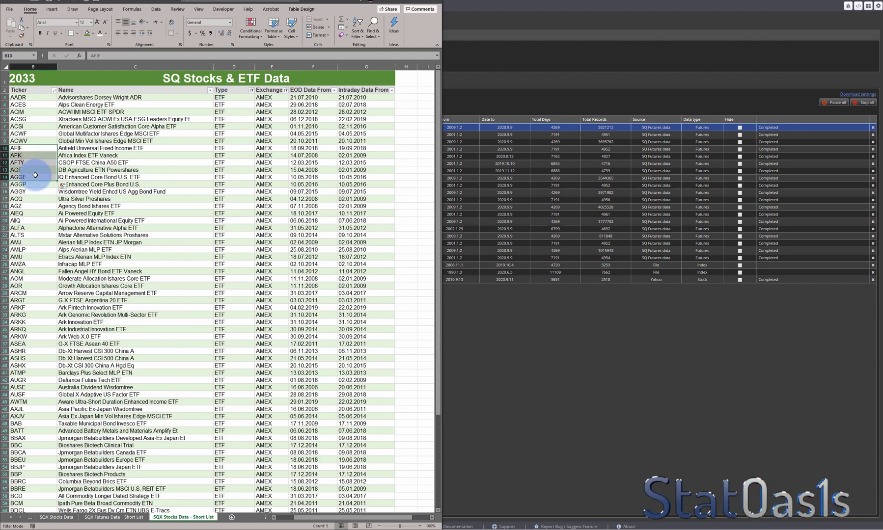
left_click(488, 313)
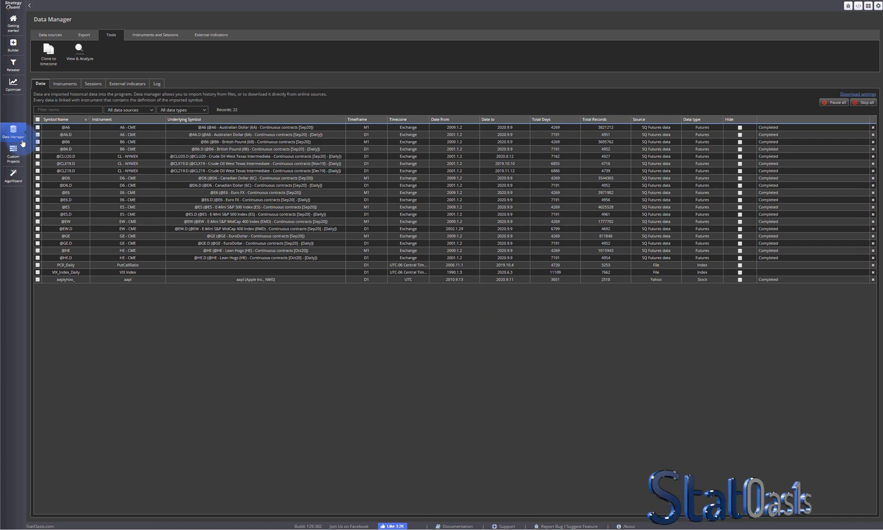
Step: Search the SQ Equity data for the copied tickers AFIF, AFK, AFTY, AGF and AGGE in both ticker and name
left_click(51, 35)
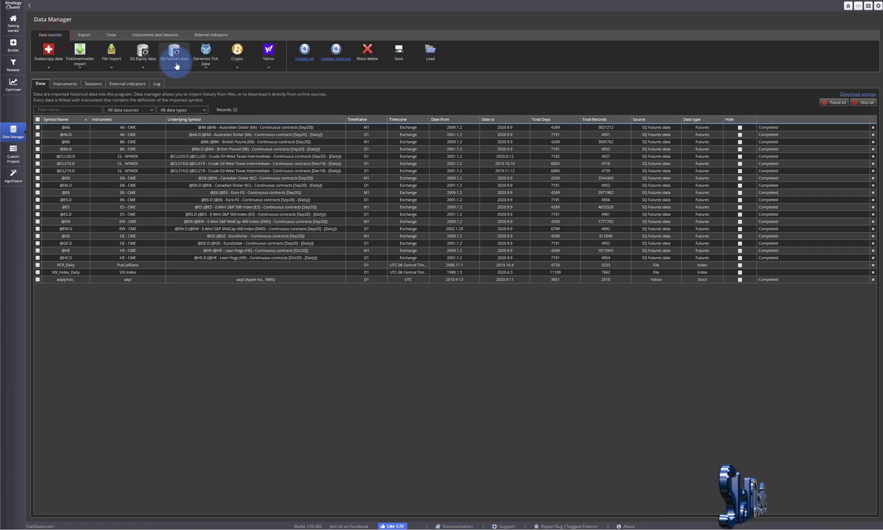
left_click(147, 73)
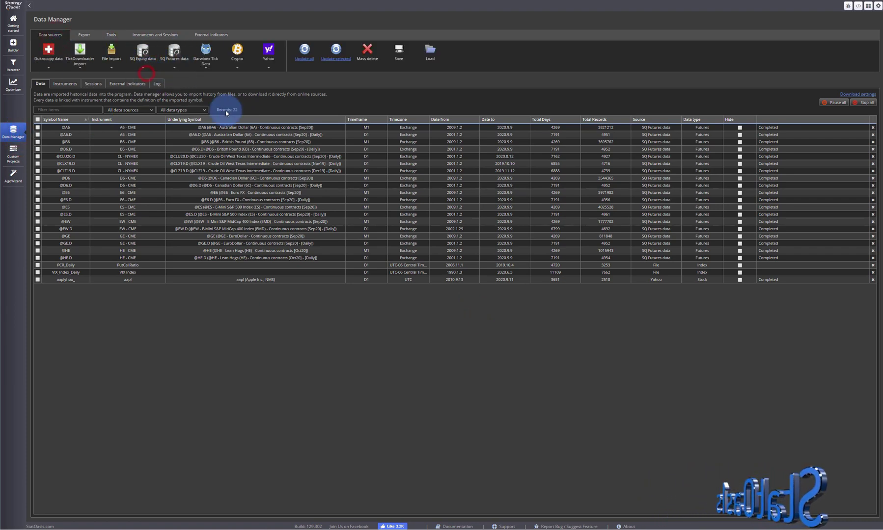
left_click(406, 218)
key("ctrl+v")
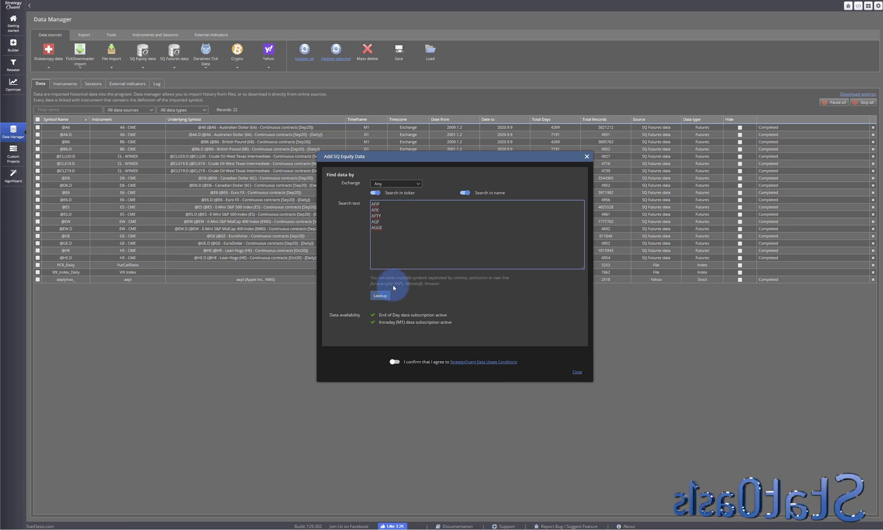
left_click(382, 296)
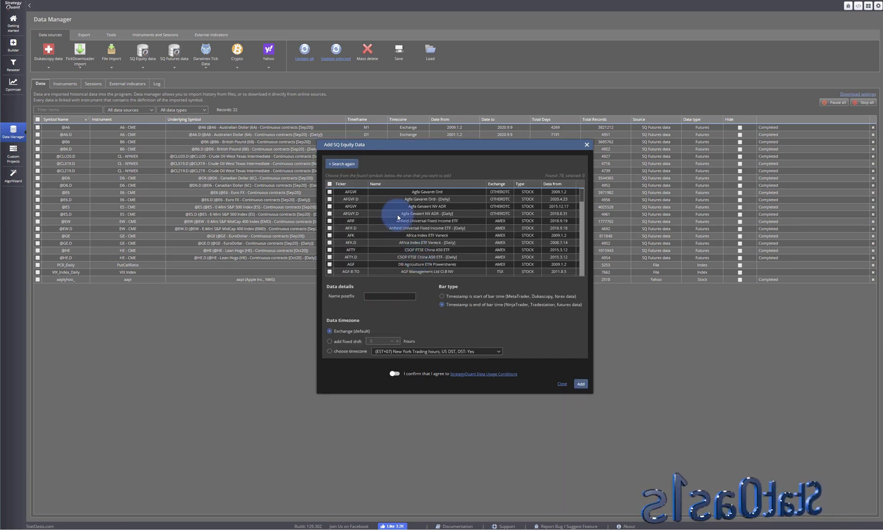
Step: Repeat the equity lookup with searching in names turned off, and close the search without adding any symbols
left_click(341, 164)
left_click(464, 193)
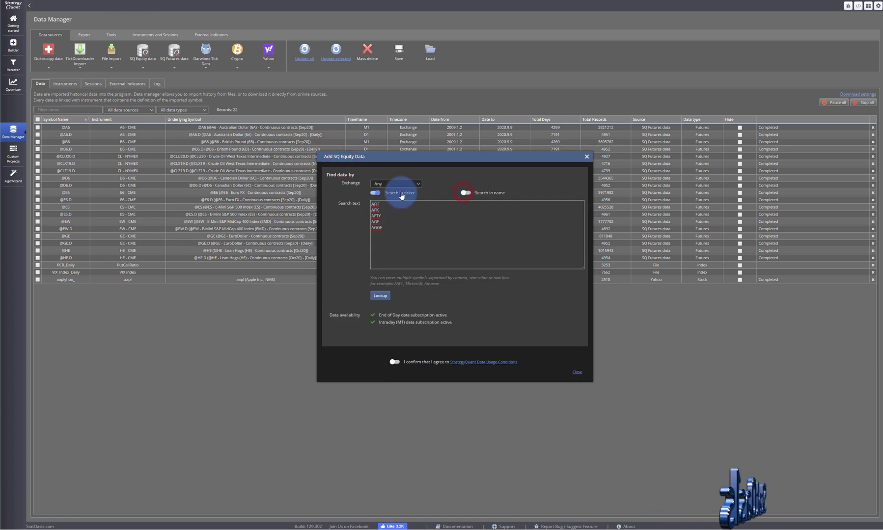
left_click(380, 295)
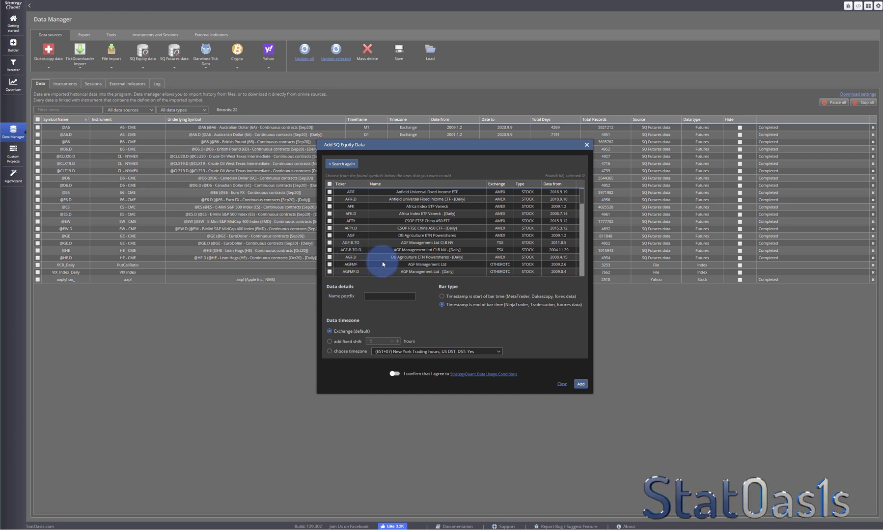
left_click(561, 384)
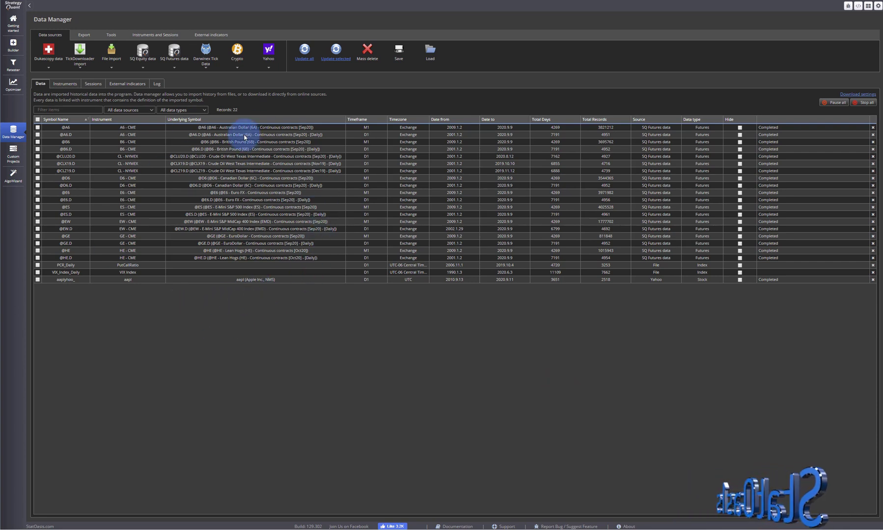
Step: Mark all symbols in the data list and update the SQ Futures data
left_click(38, 119)
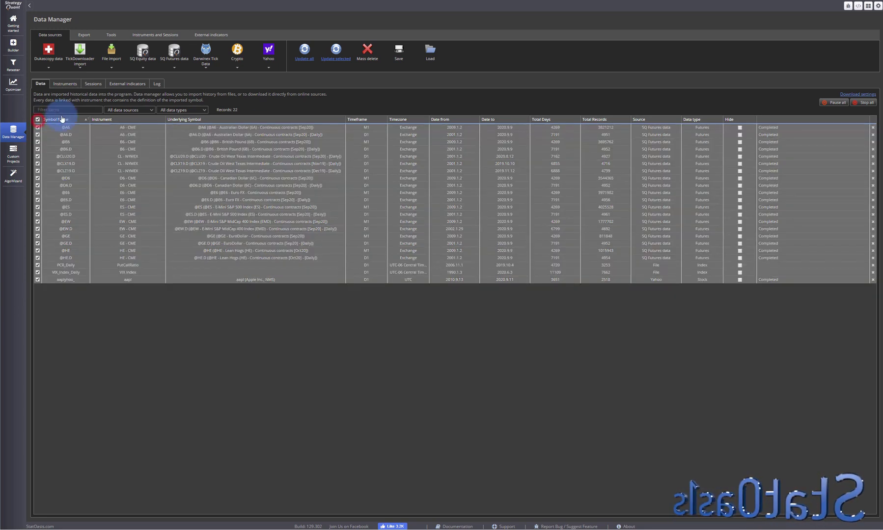
left_click(172, 58)
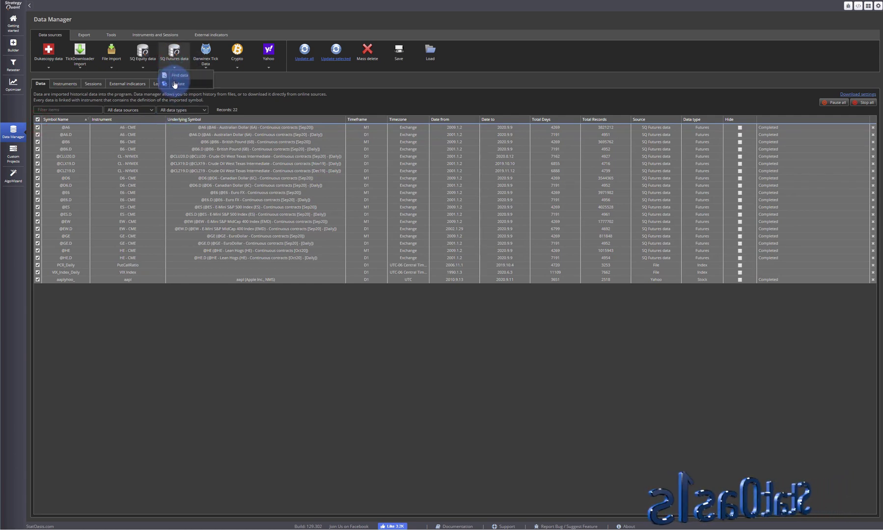
left_click(175, 84)
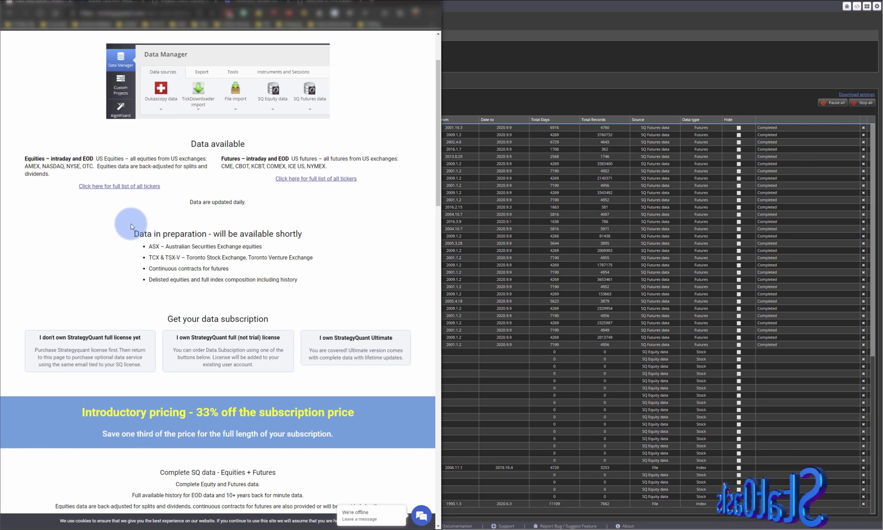
Step: Examine the "Data in preparation - will be available shortly" section on the StrategyQuant data subscription page
left_click_drag(130, 224, 296, 280)
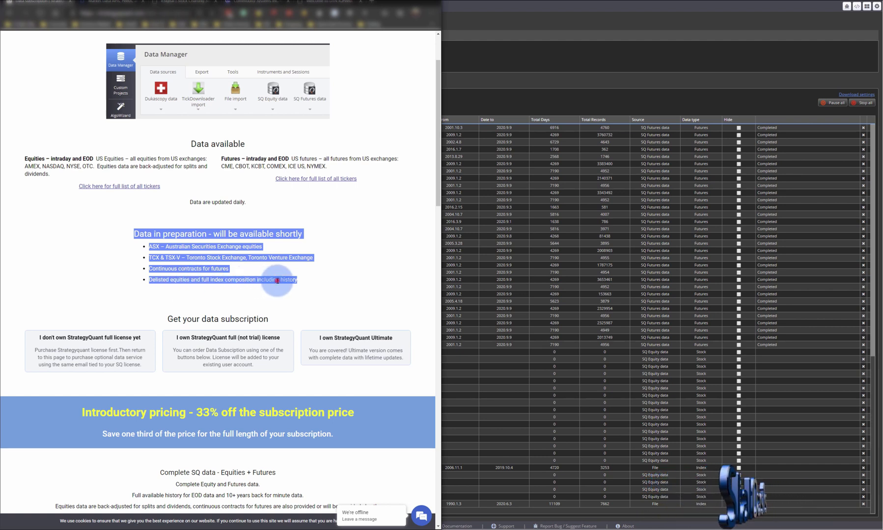
left_click_drag(297, 280, 136, 234)
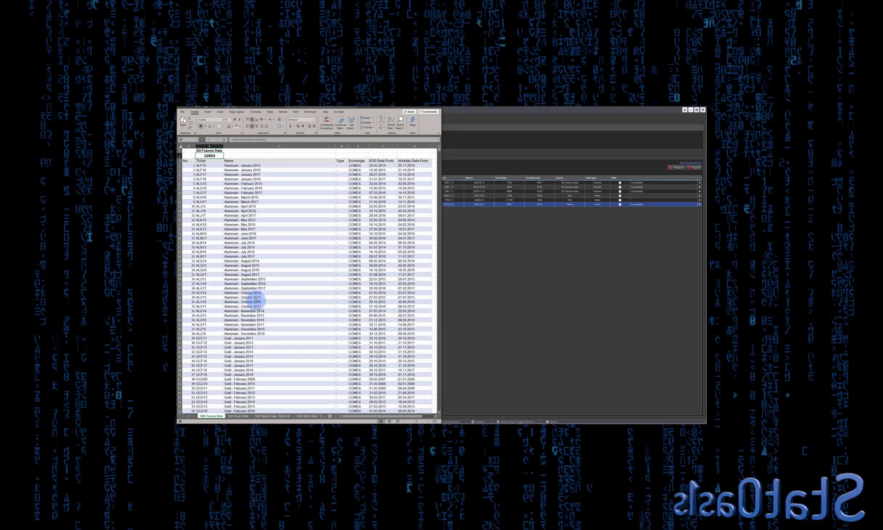
Step: Browse the SQ Equities Data ticker sheet in Excel and examine its ticker count cell
left_click(238, 416)
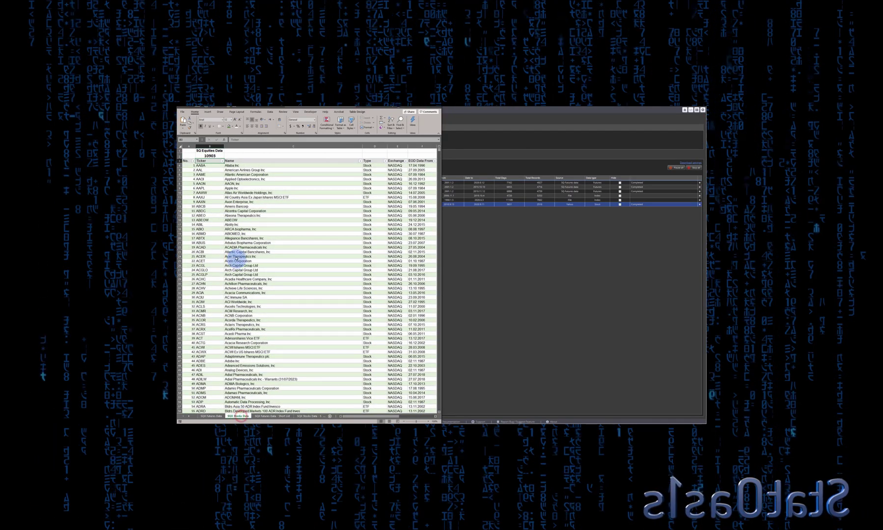
left_click(210, 156)
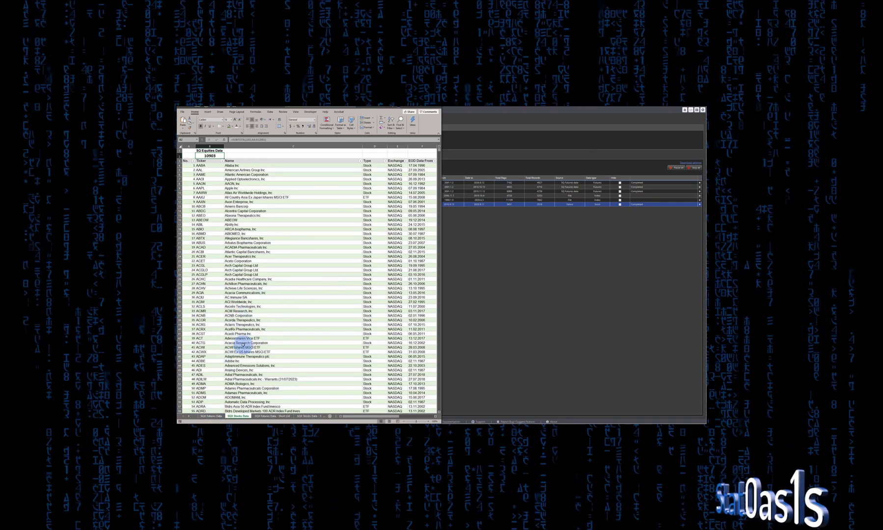
left_click_drag(438, 148, 442, 402)
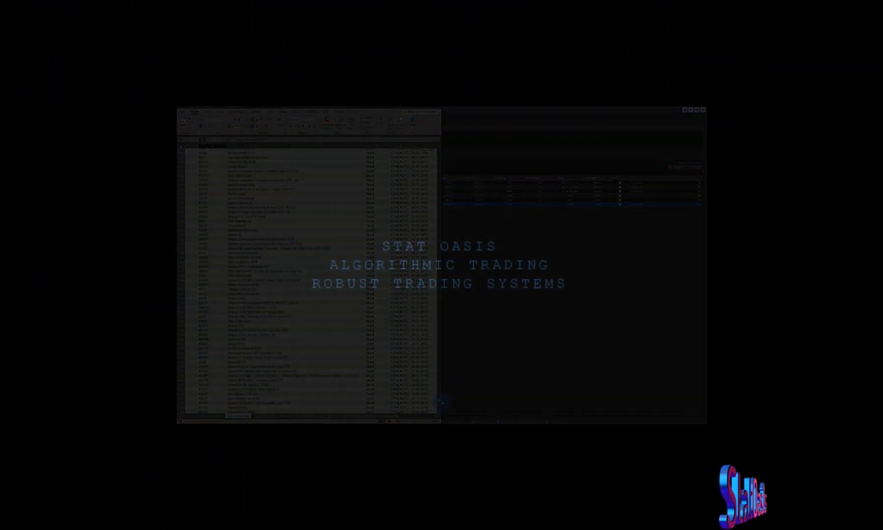